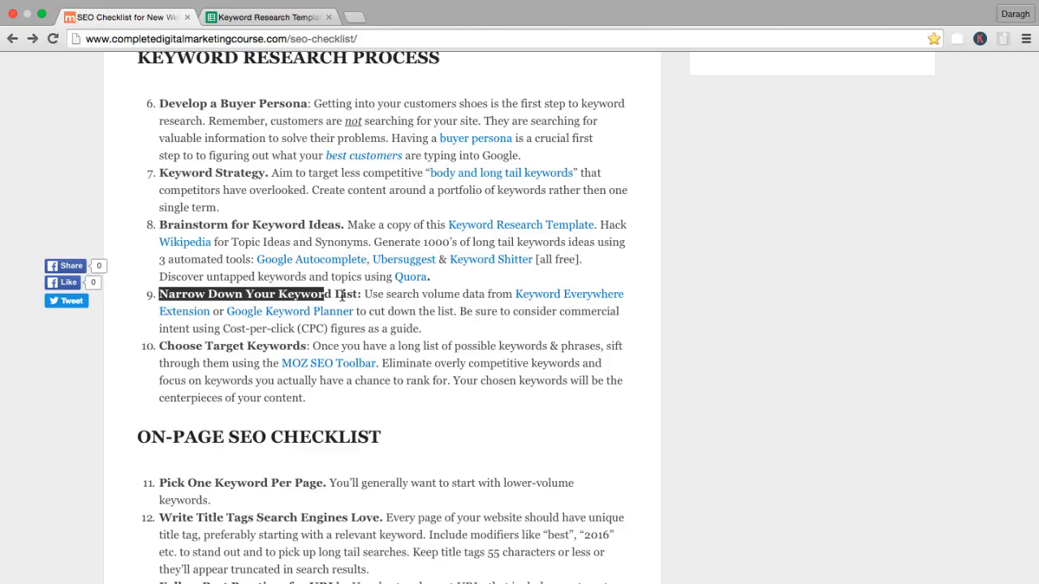
Step: Read the SEO checklist's advice on narrowing down the keyword list with search volume data and choosing target keywords
click(356, 296)
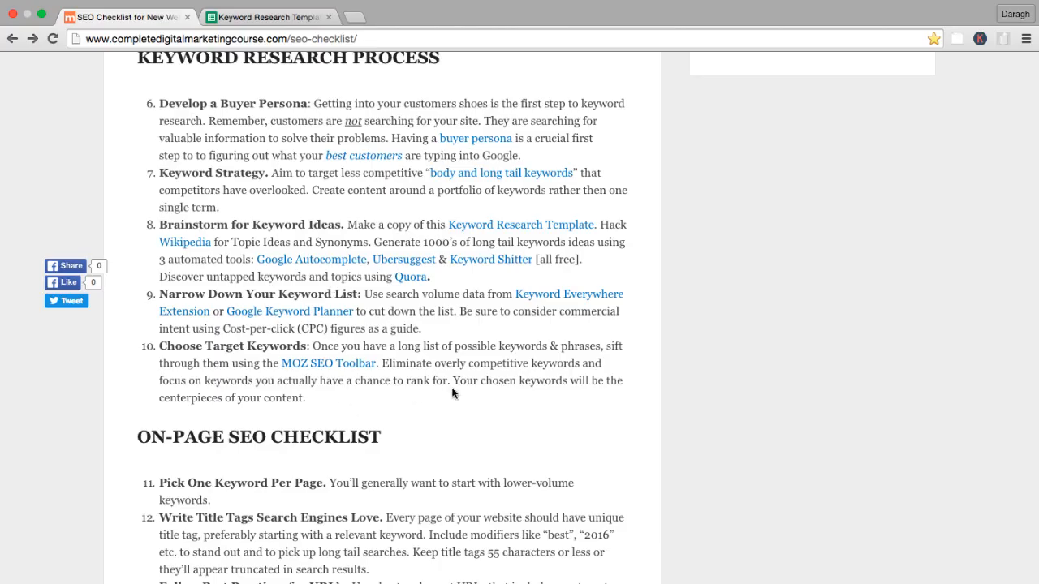
drag(455, 380, 495, 392)
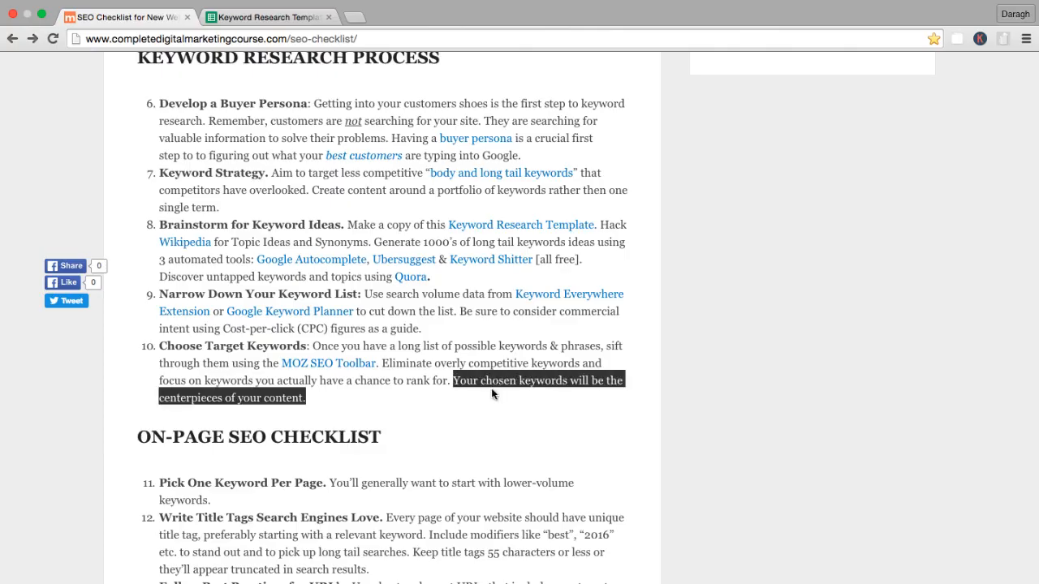
click(432, 333)
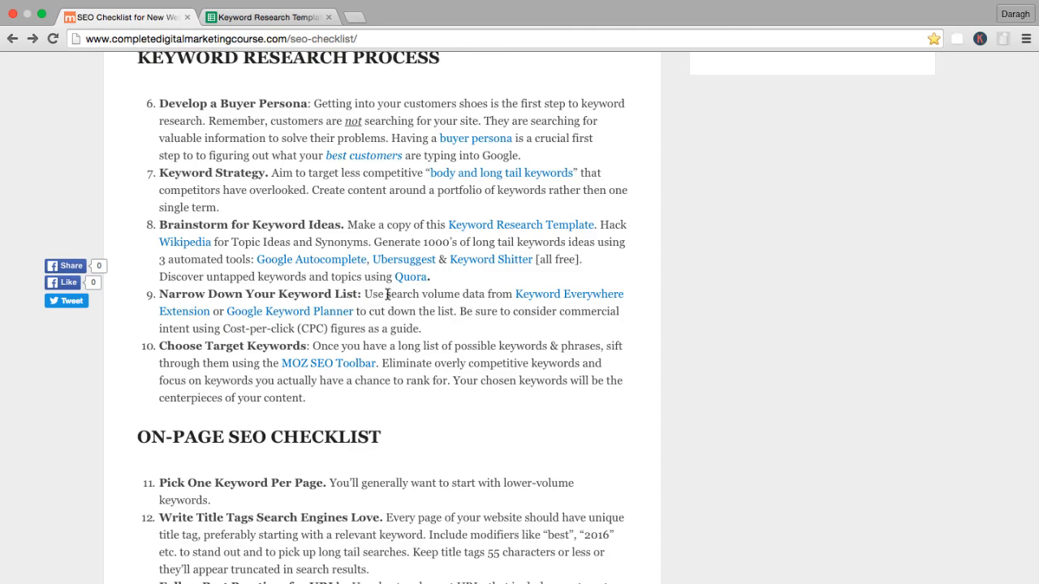
drag(386, 293, 487, 291)
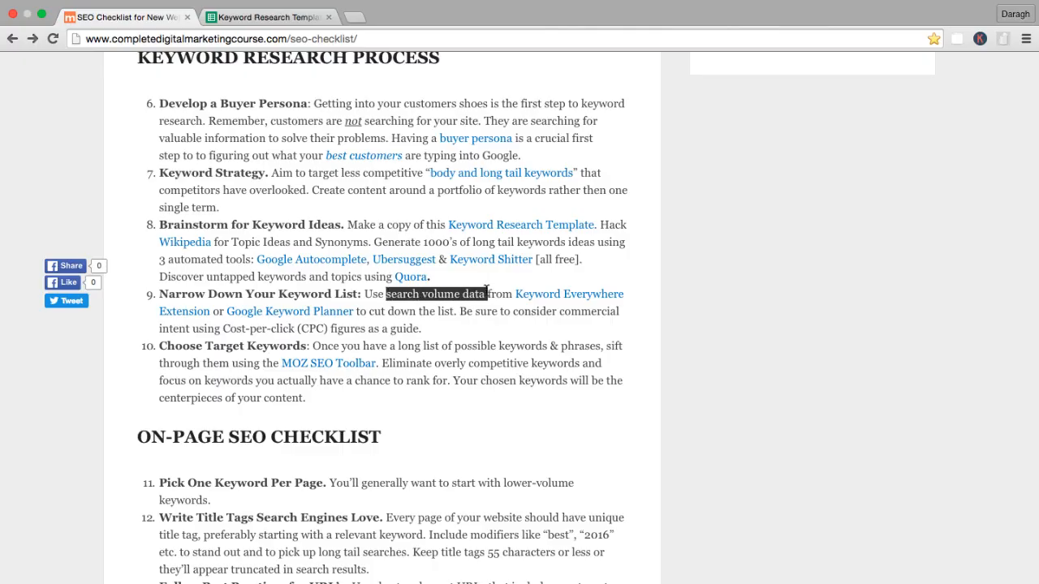
Step: Review the Topic and Keyword columns in the Keyword Research Template spreadsheet
click(262, 17)
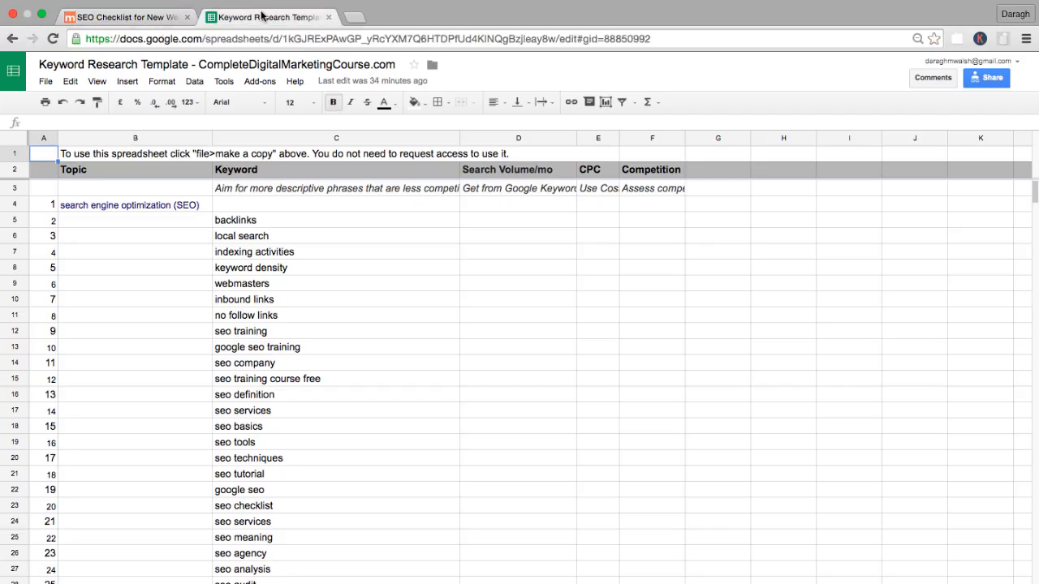
click(126, 140)
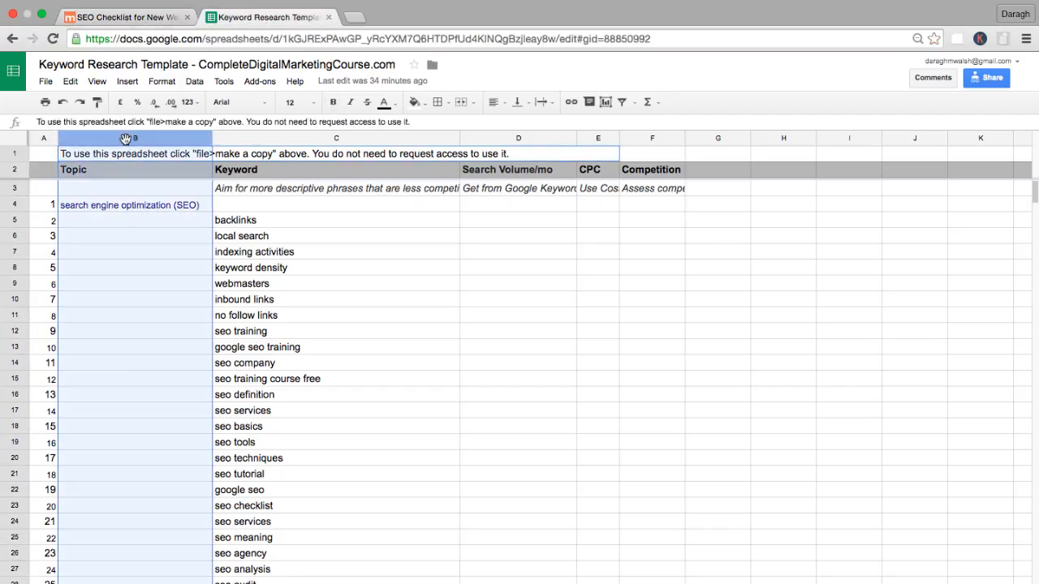
click(244, 139)
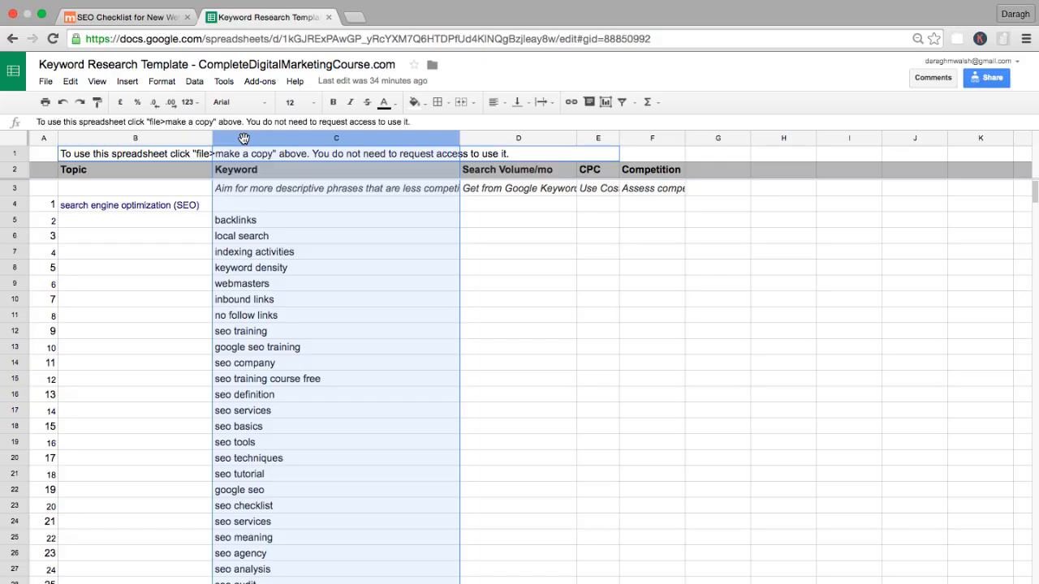
click(298, 236)
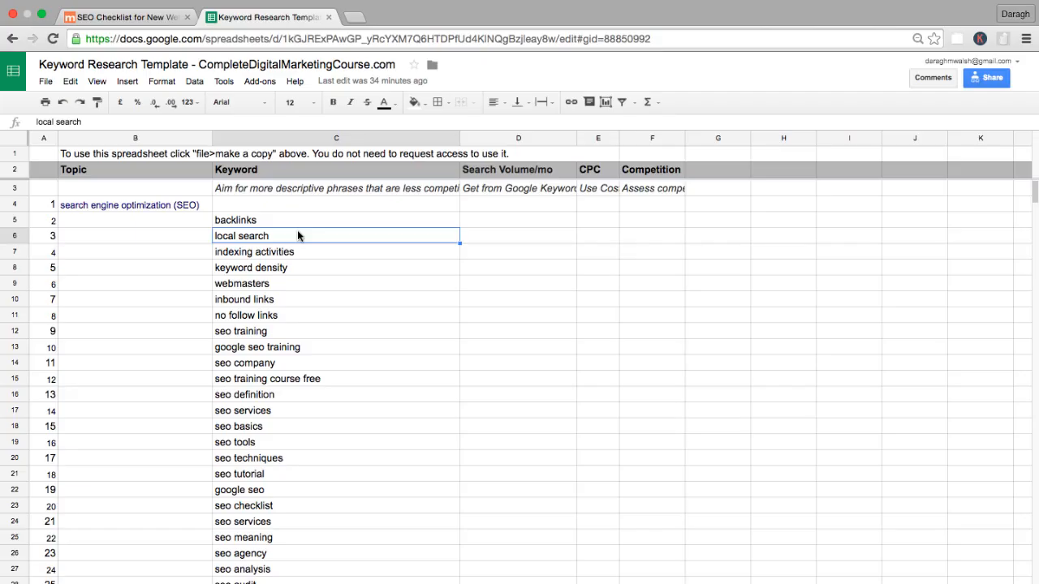
Step: Return to the SEO checklist and read item 9's guidance on search volume data, commercial intent and Cost-per-click (CPC)
click(139, 16)
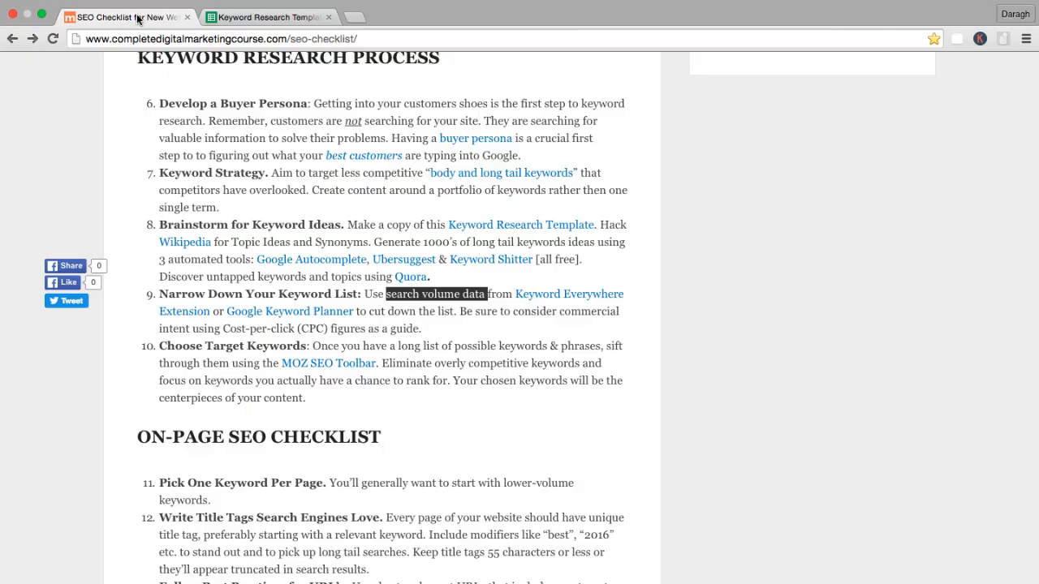
click(421, 312)
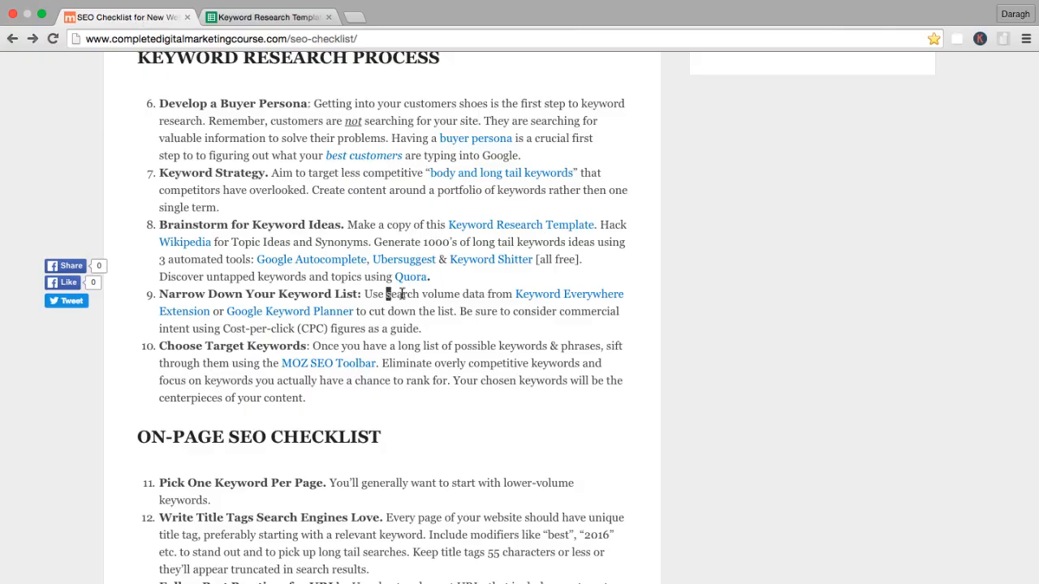
drag(387, 294, 485, 296)
click(472, 305)
drag(559, 311, 190, 328)
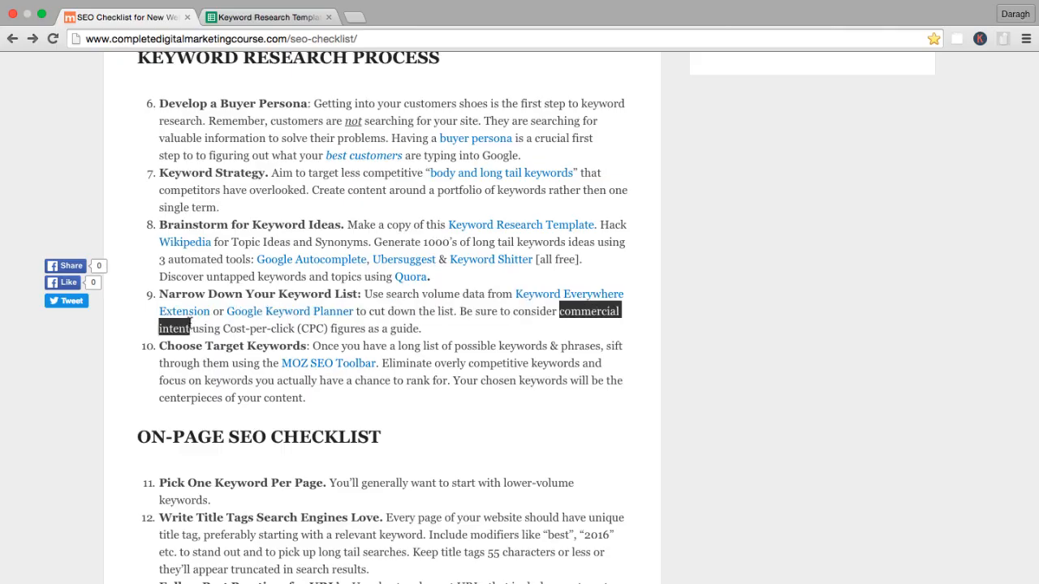
click(263, 327)
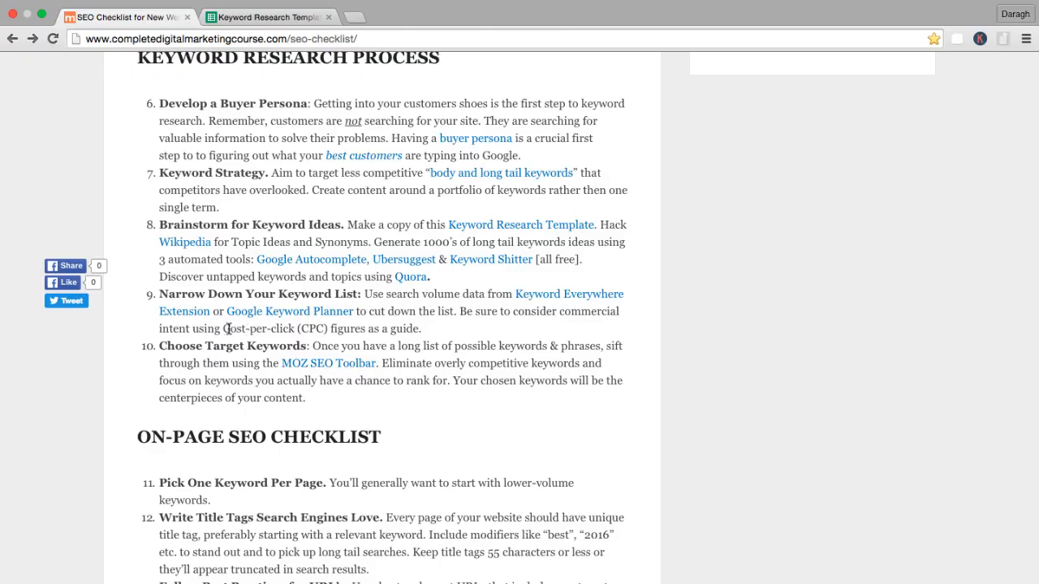
drag(223, 328, 331, 329)
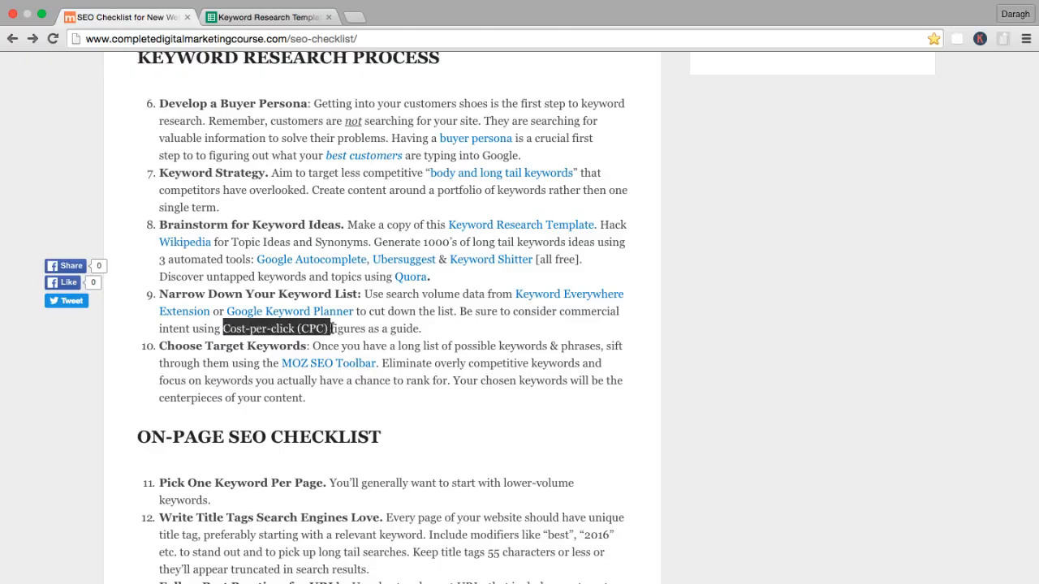
click(443, 333)
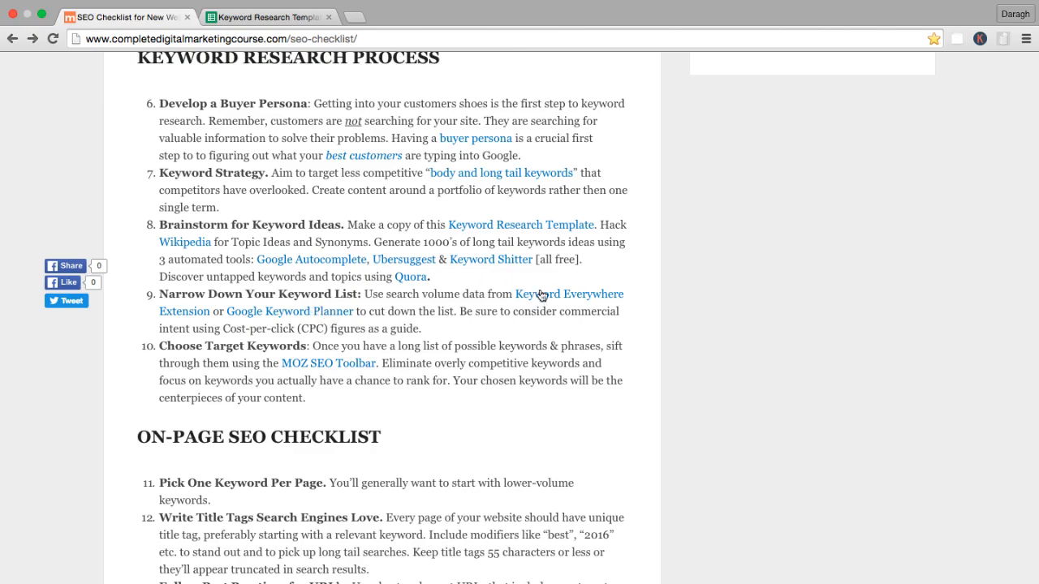
Step: Open Google Keyword Planner from the link in the checklist's "Narrow Down Your Keyword List" item
click(309, 316)
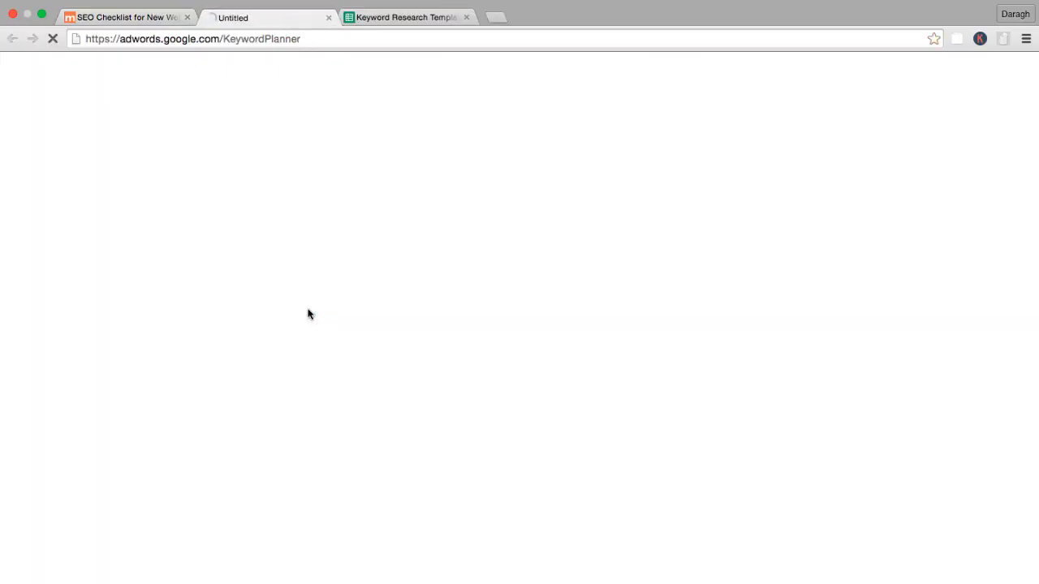
click(387, 17)
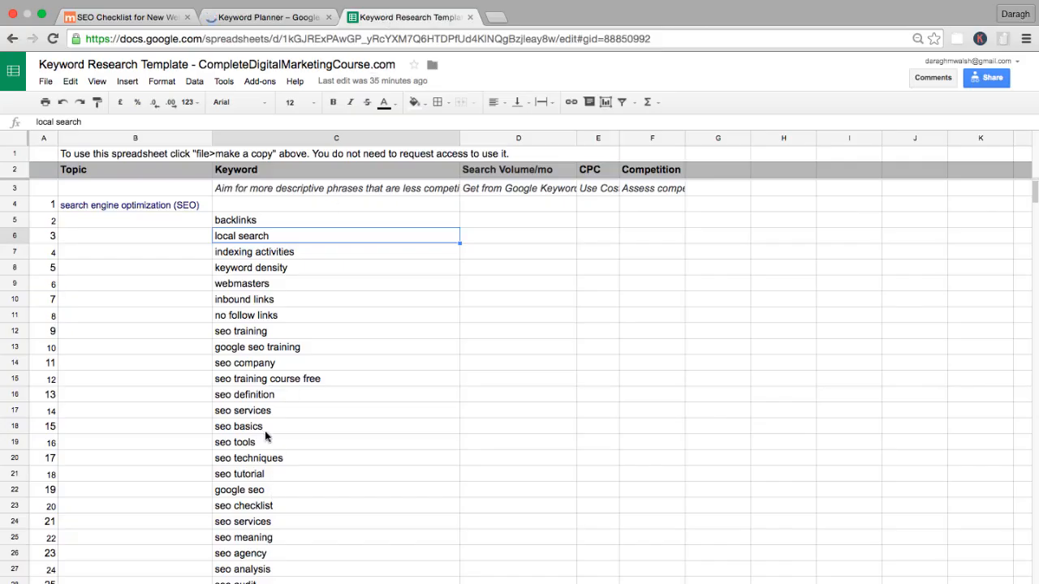
click(257, 17)
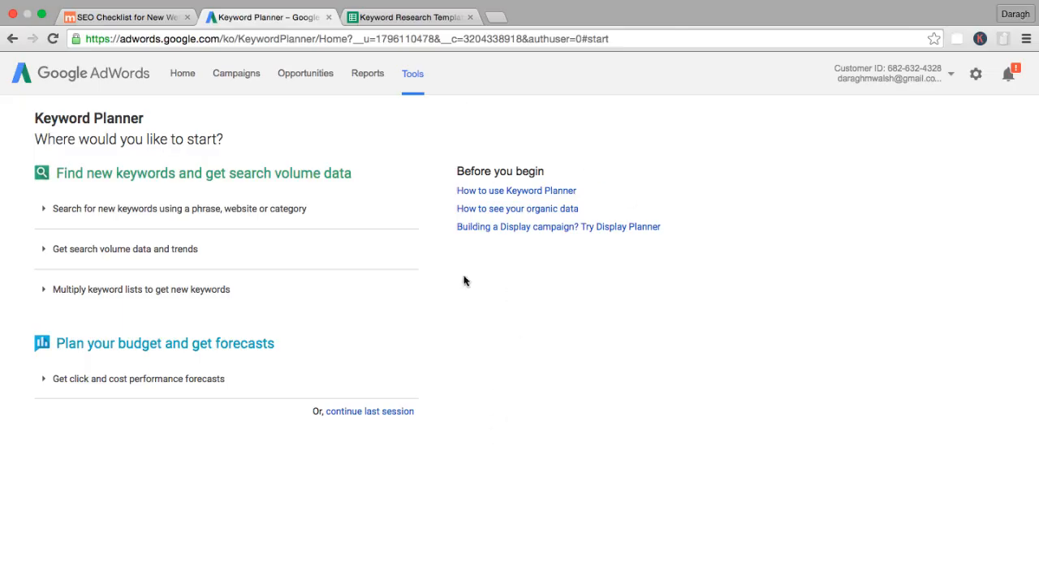
Step: Check where Keyword Planner is listed among the AdWords tools, and revisit the keyword tool links in the SEO checklist
click(415, 74)
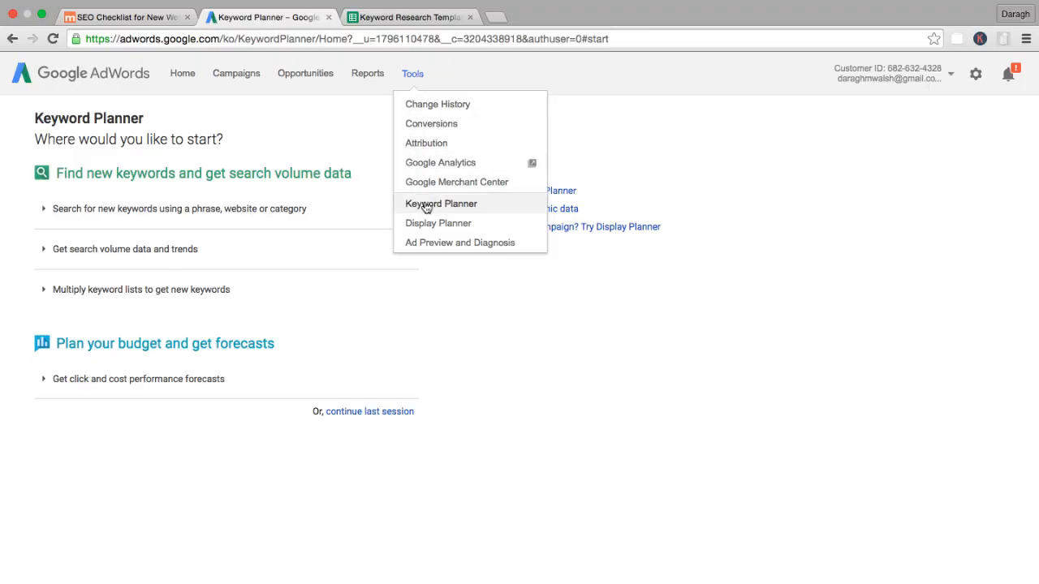
click(652, 107)
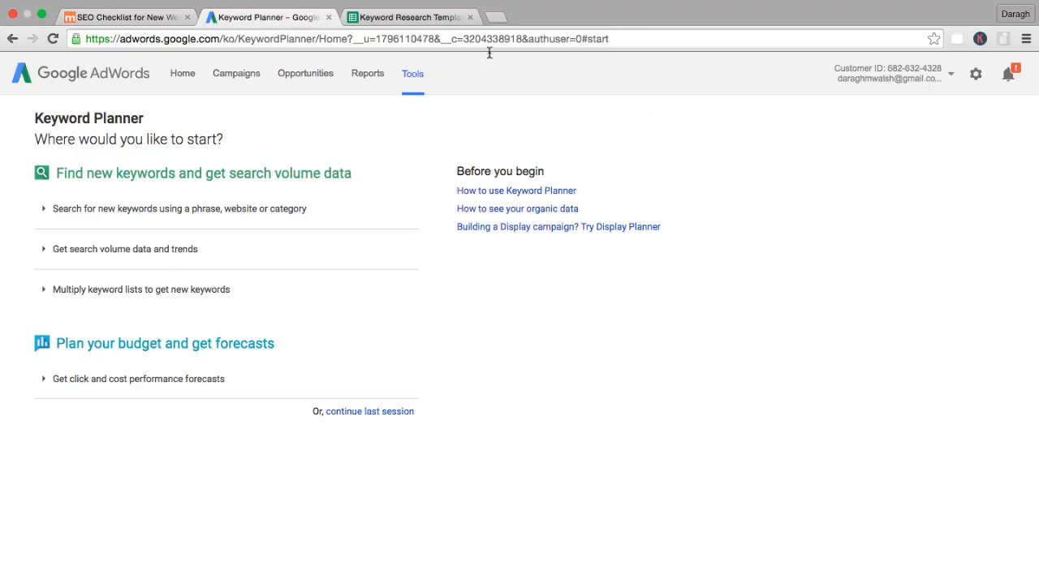
click(144, 14)
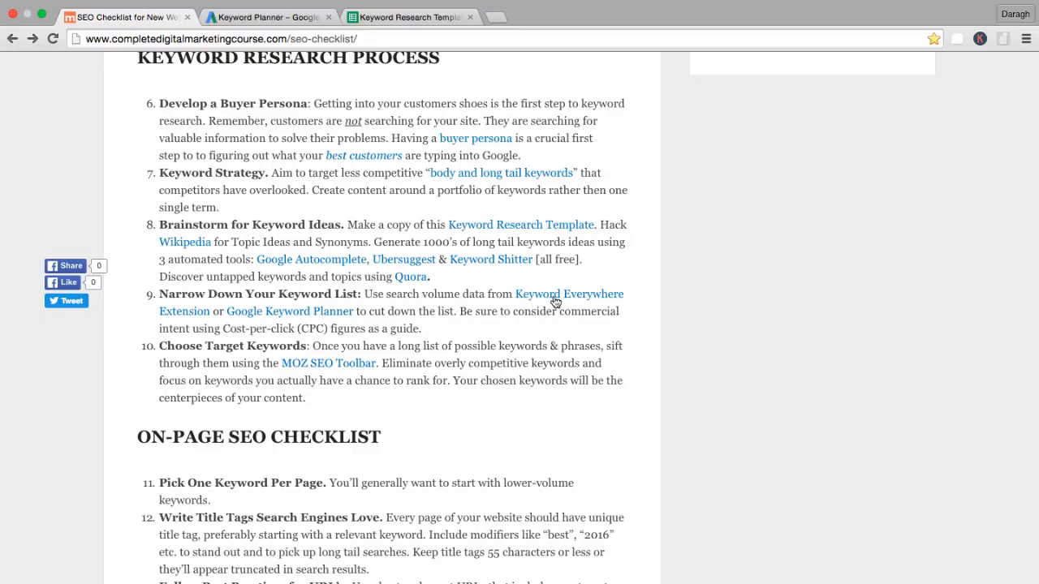
click(268, 17)
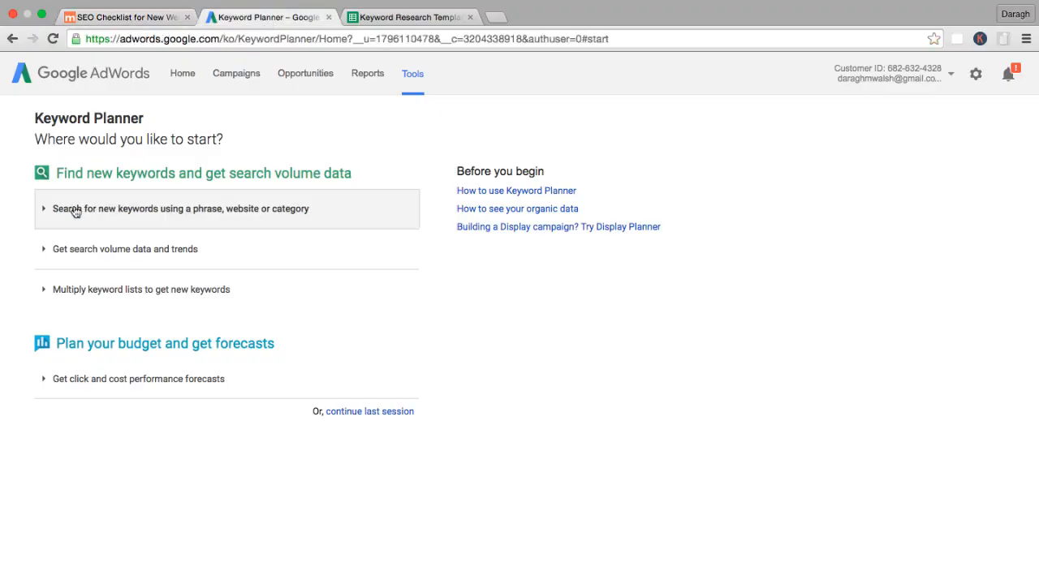
Step: Get new keyword ideas for the product or service "seo" and review the suggested keywords, search volumes and bids
click(47, 210)
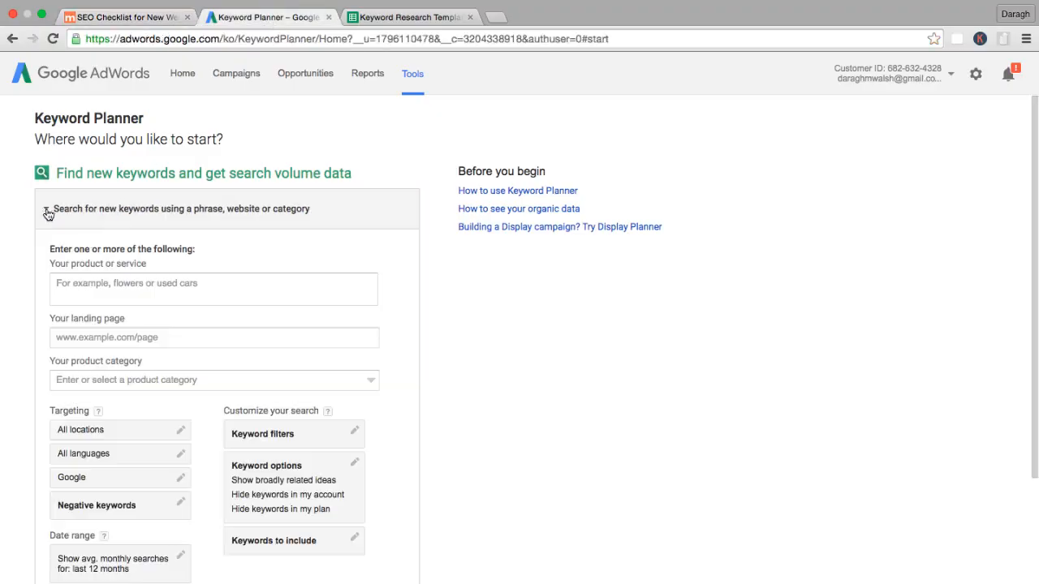
click(109, 291)
text(seo)
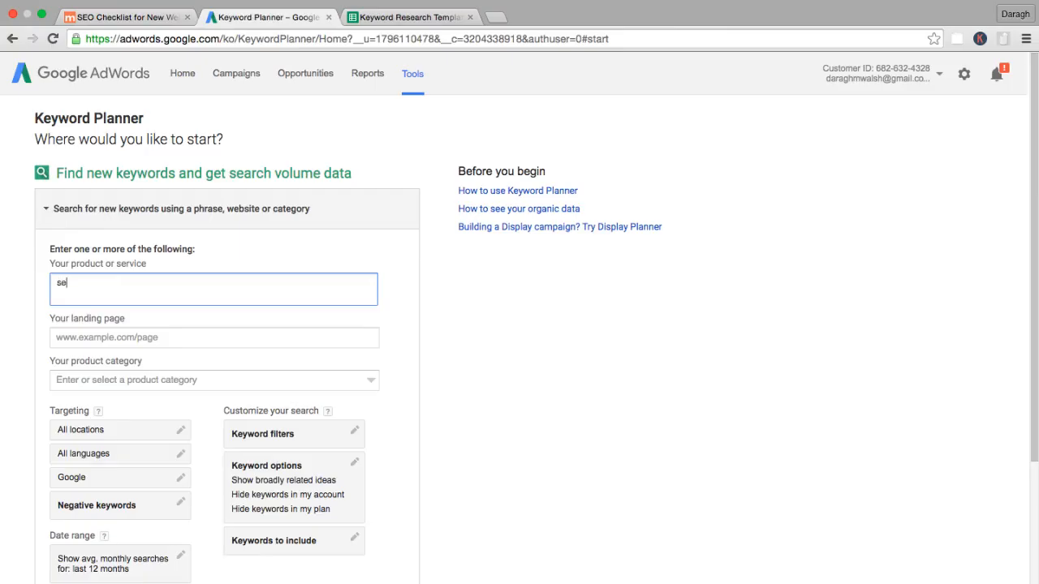
click(58, 218)
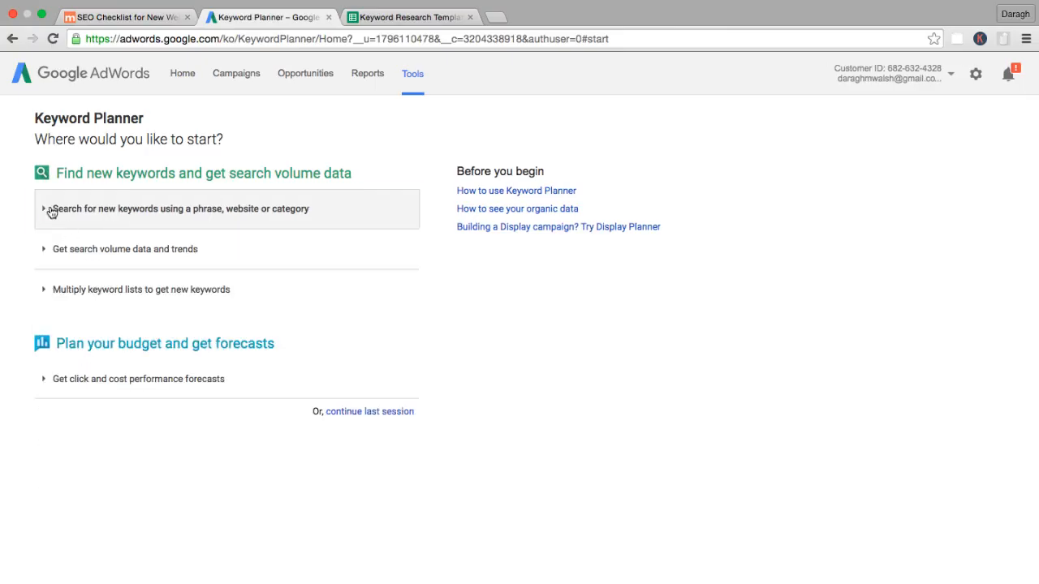
click(46, 251)
click(46, 250)
click(48, 213)
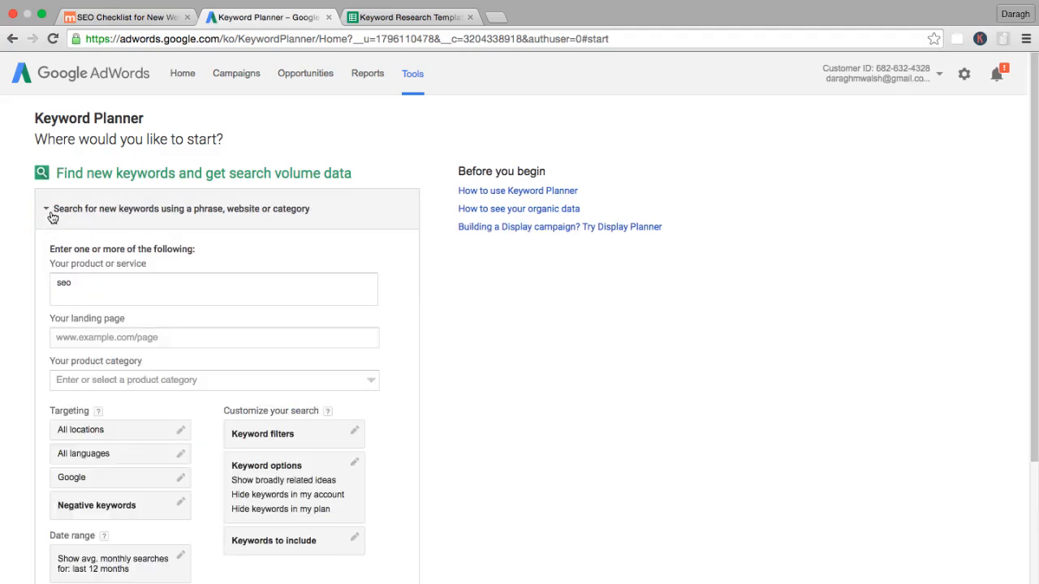
click(92, 284)
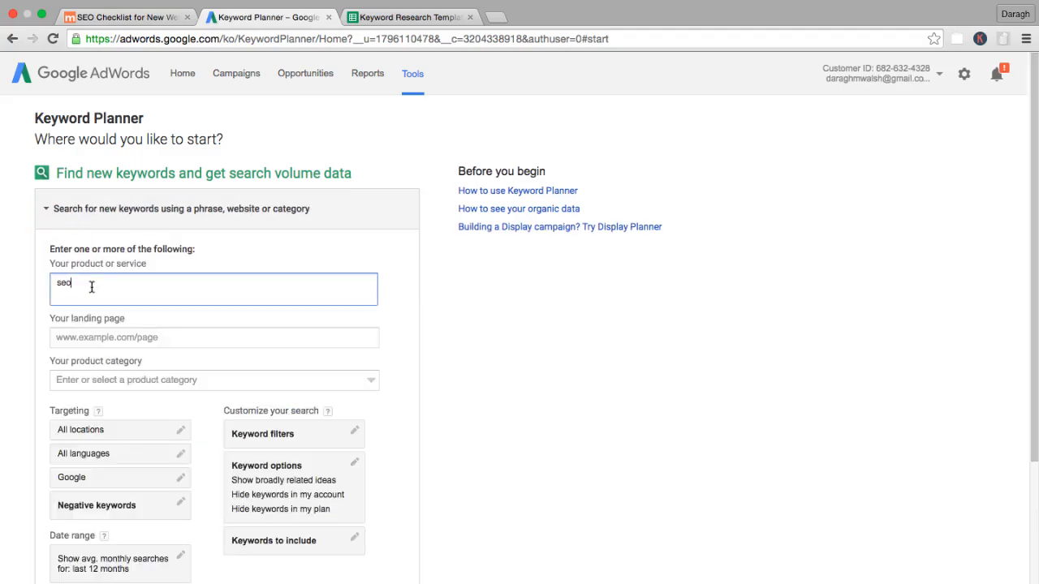
scroll(92, 285, down, 2)
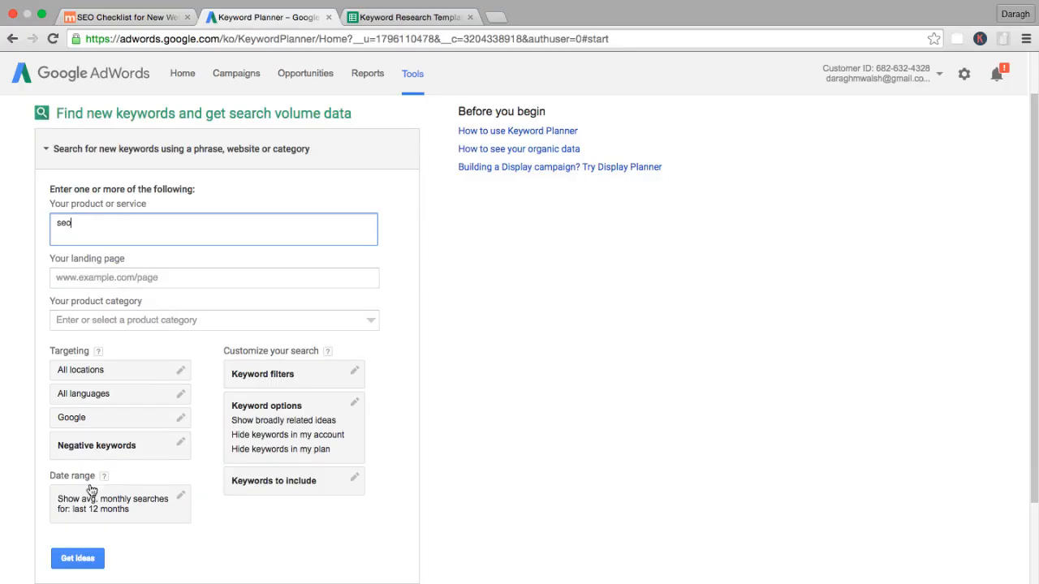
click(77, 558)
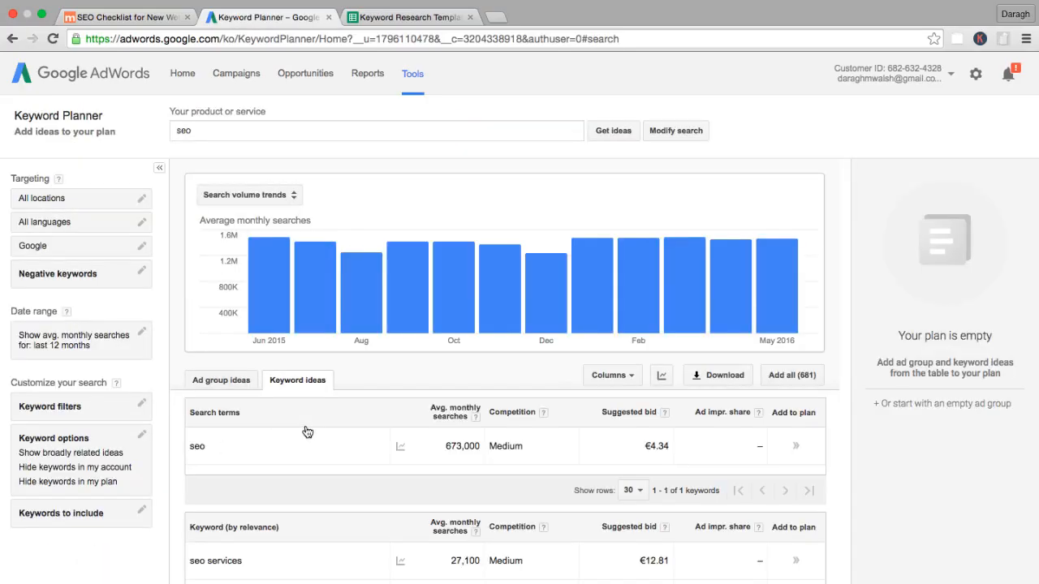
scroll(306, 431, down, 5)
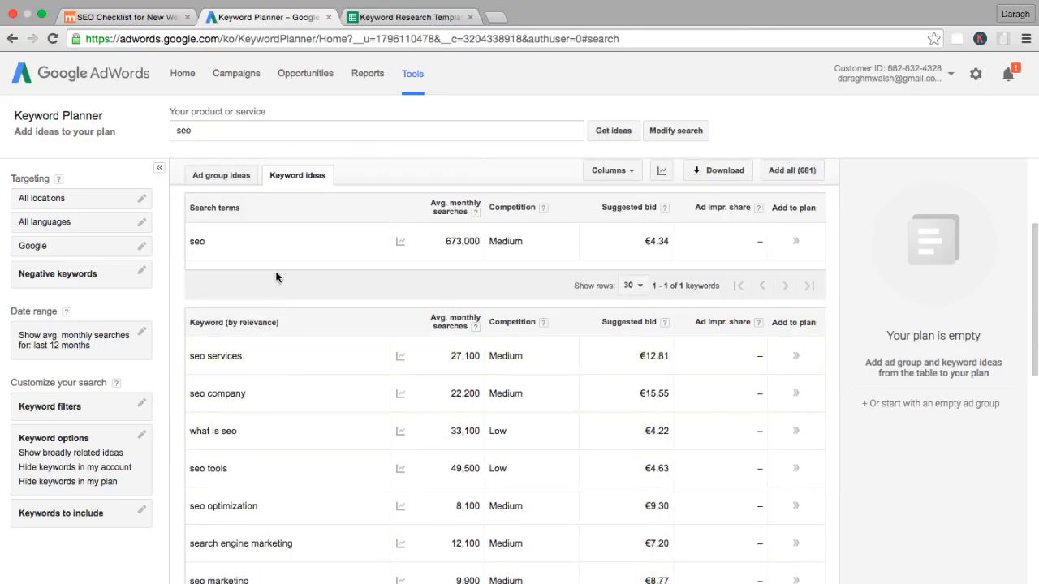
scroll(275, 277, up, 2)
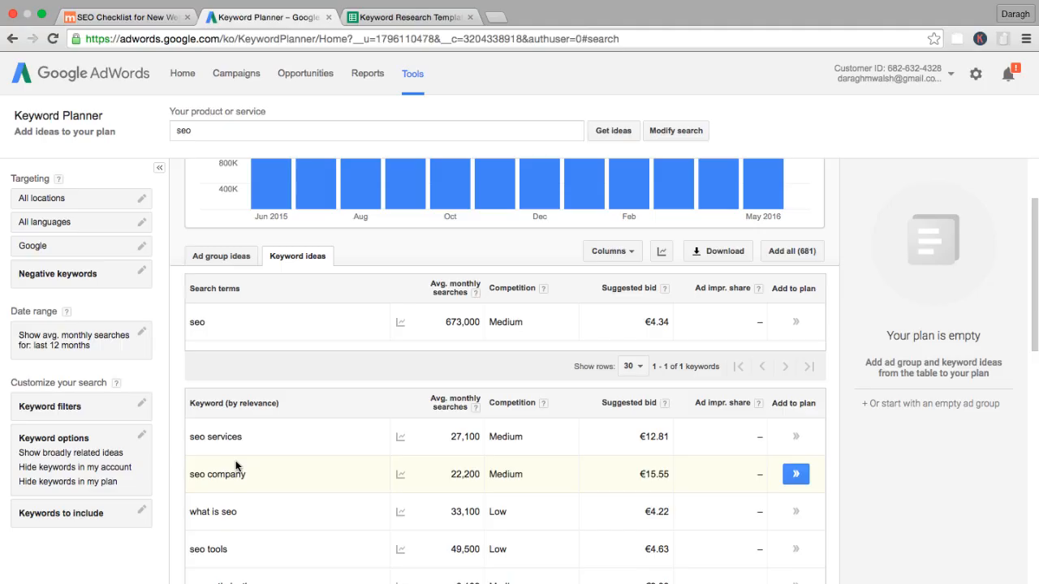
Step: Return to the Keyword Planner start page and open the "Get search volume data and trends" form
click(13, 39)
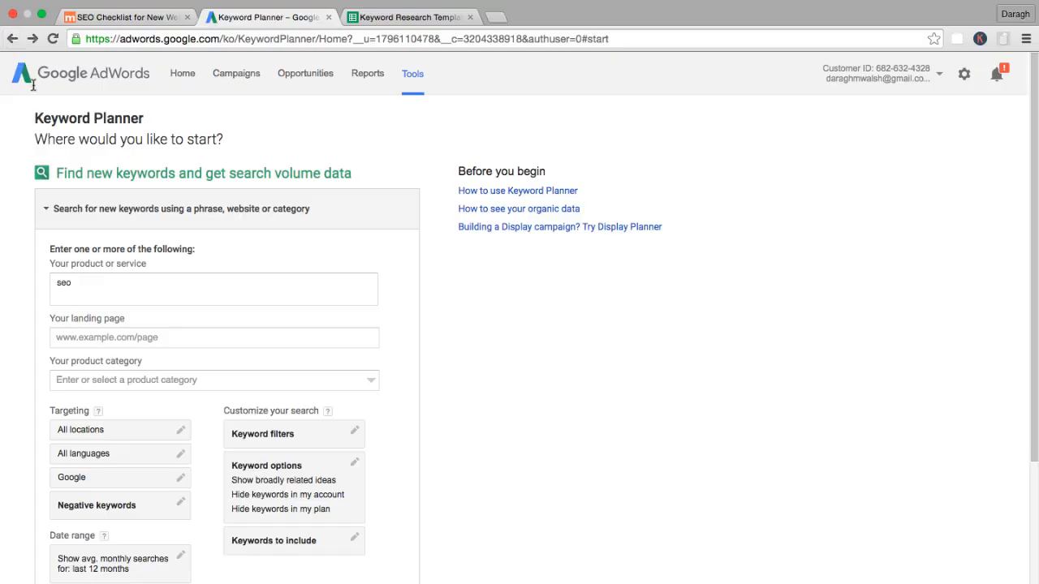
click(62, 209)
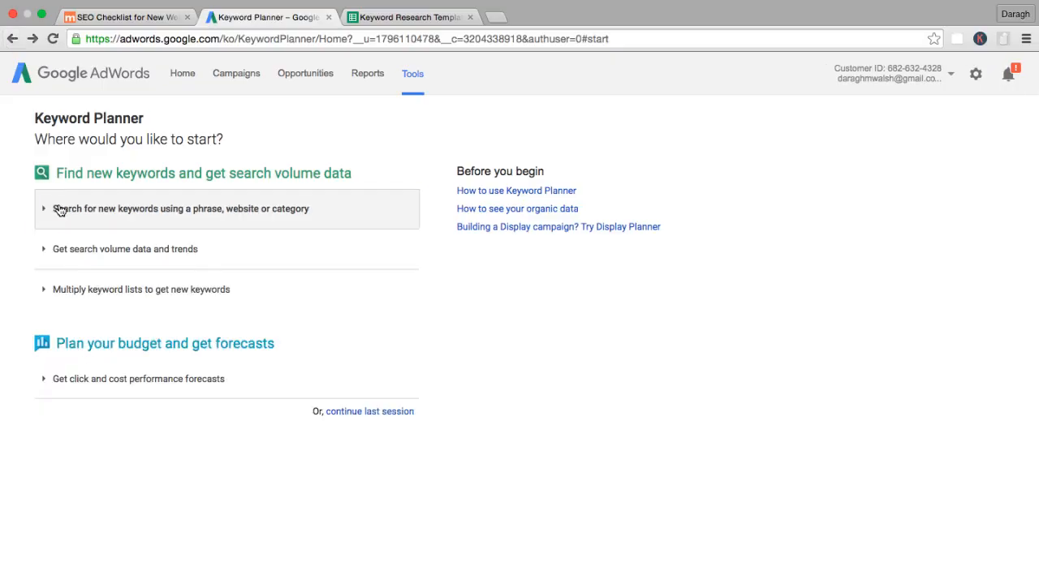
click(57, 253)
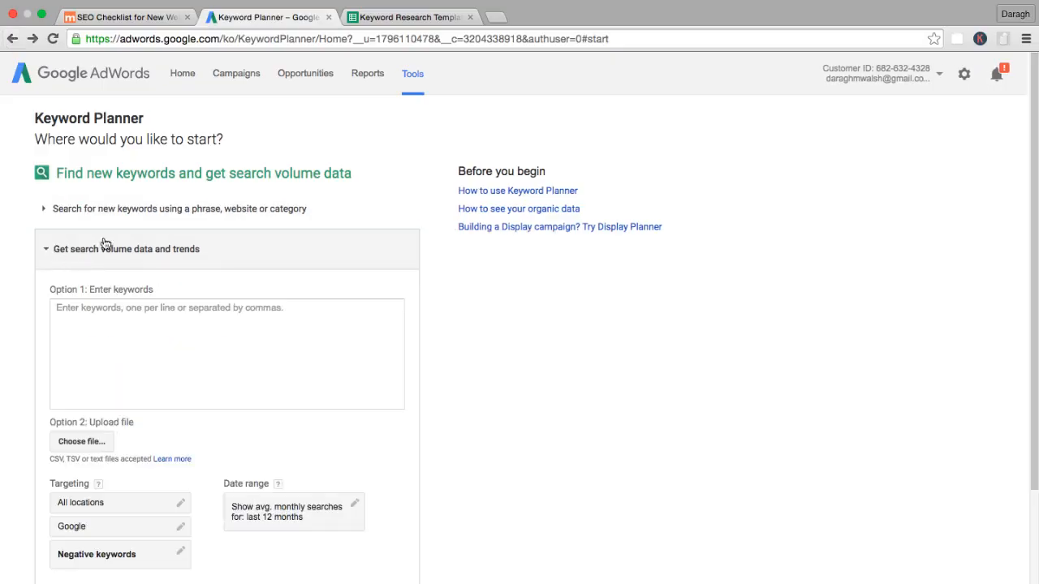
Step: Copy the spreadsheet's keywords from "backlinks" through "seo audit checklist pdf" into Keyword Planner's keyword entry box
click(380, 18)
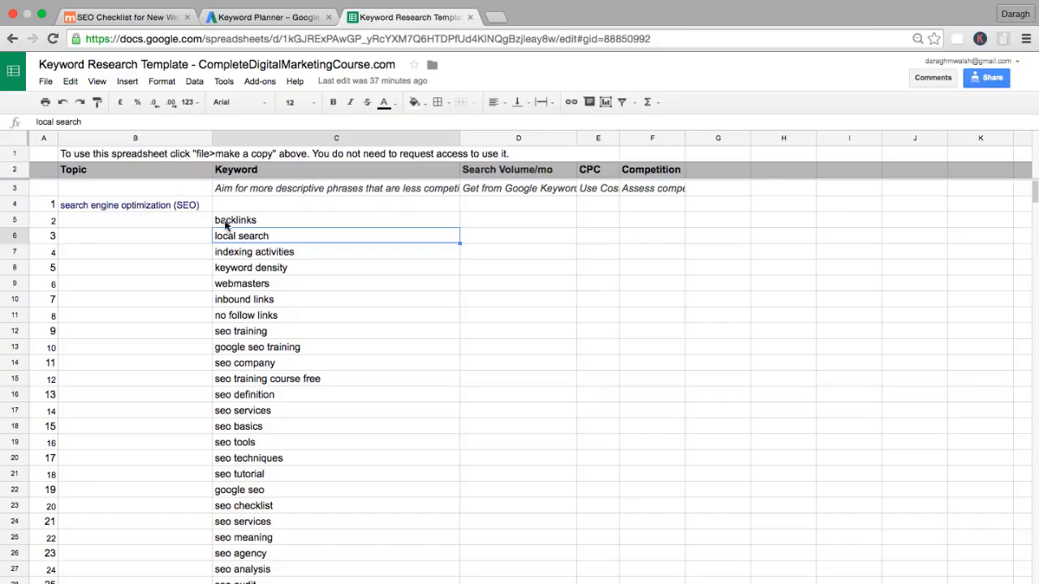
drag(227, 220, 260, 463)
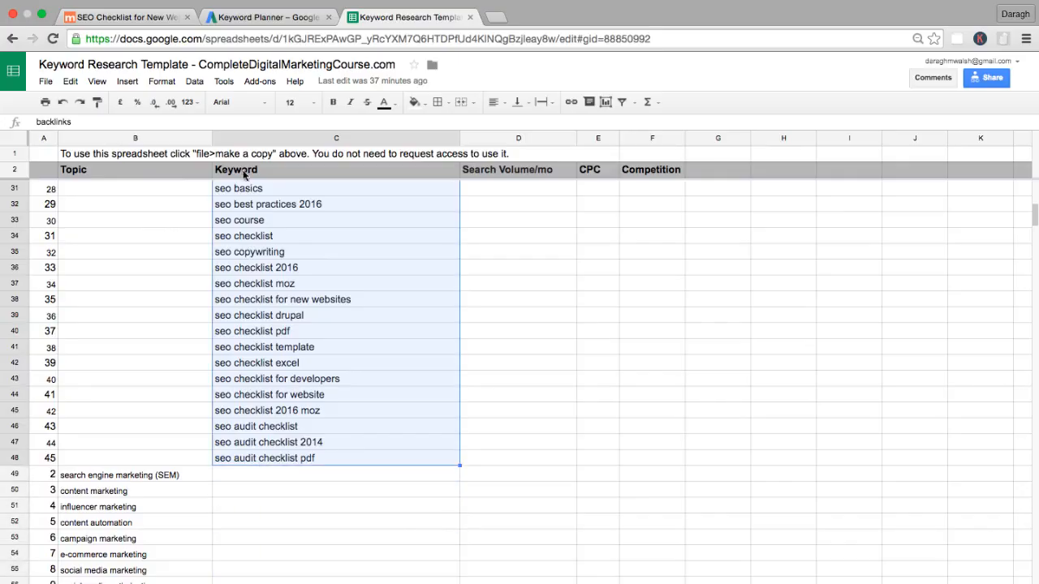
key(ctrl+c)
click(253, 17)
click(111, 311)
key(ctrl+v)
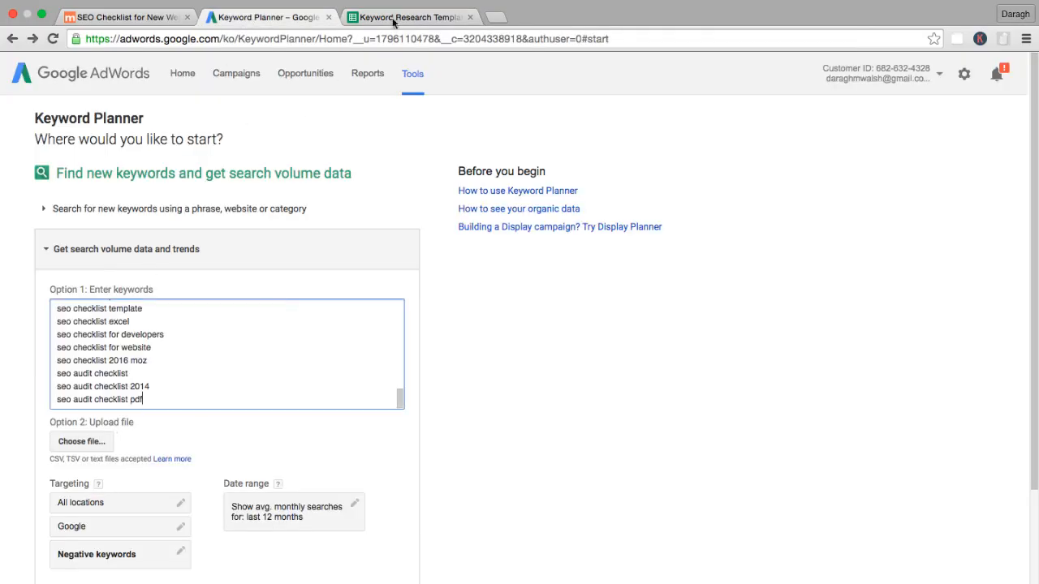
Step: Add the spreadsheet topics from "search engine marketing (SEM)" through "email marketing" to the end of the Keyword Planner keyword list
click(394, 18)
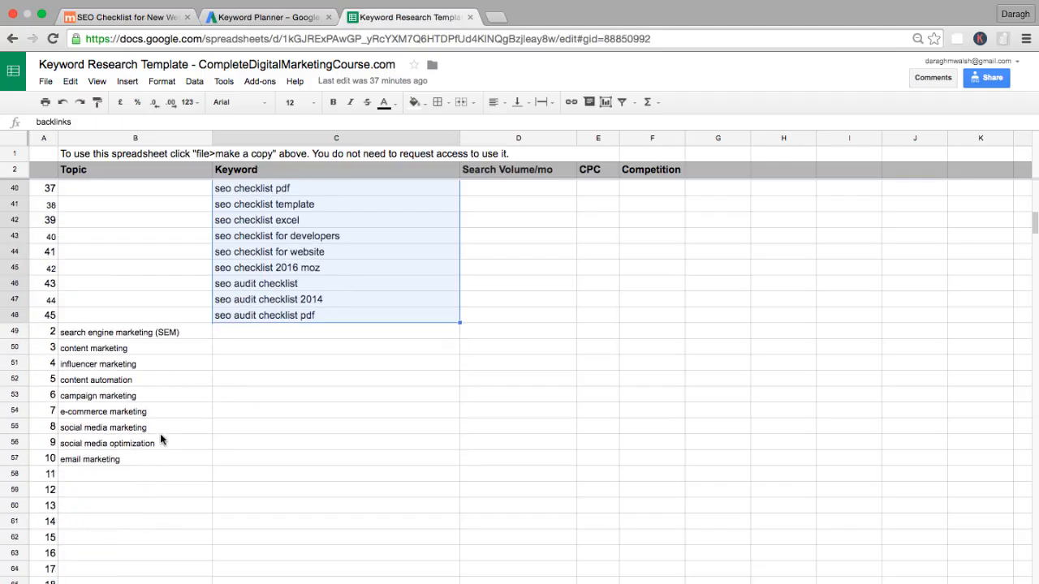
drag(148, 335, 142, 464)
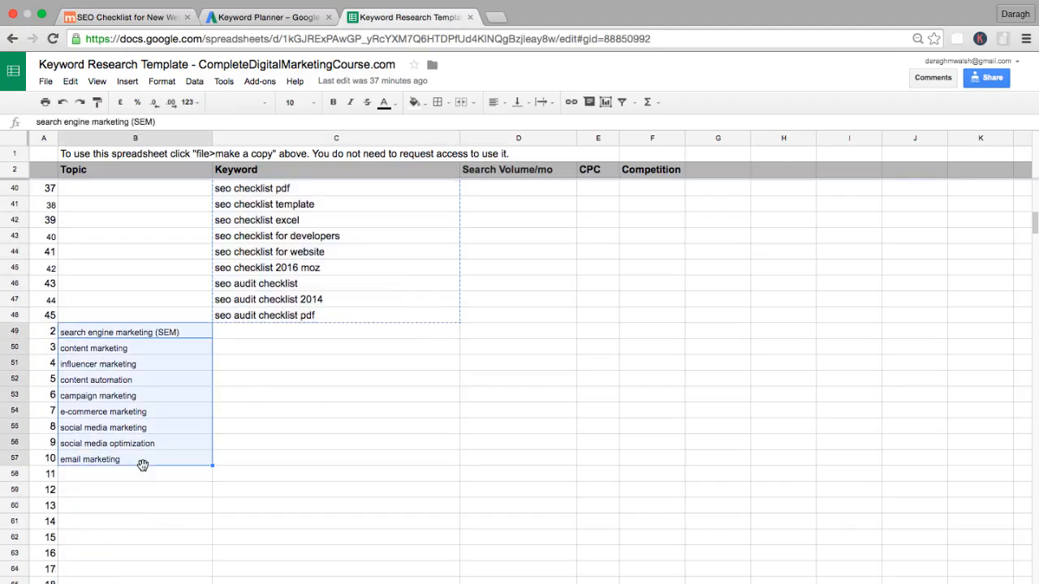
key(ctrl+c)
click(254, 17)
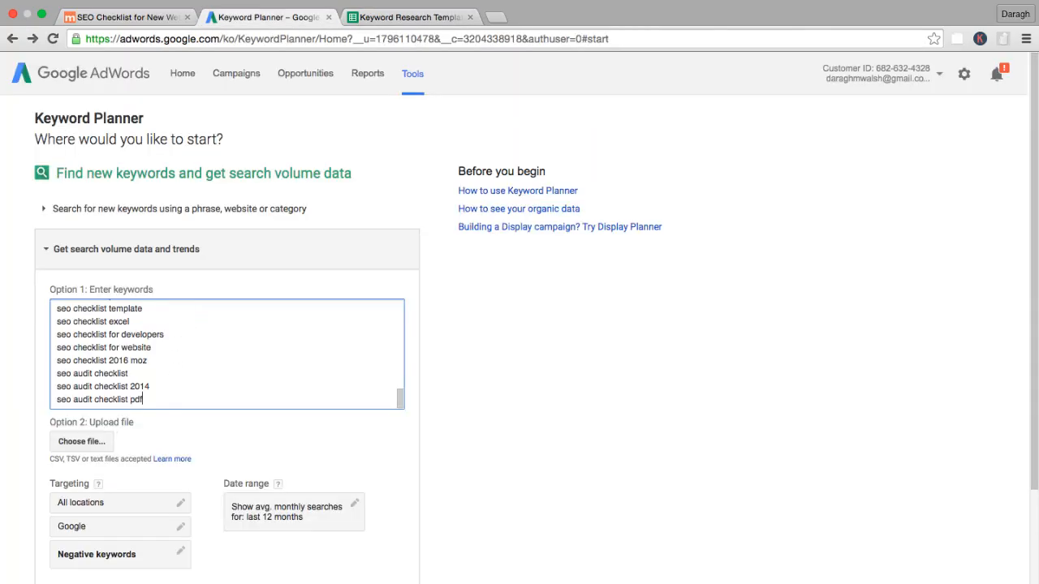
key(ctrl+v)
Step: Copy the spreadsheet topic "search engine optimization (SEO)" onto a new line at the end of the Keyword Planner keyword list
click(393, 18)
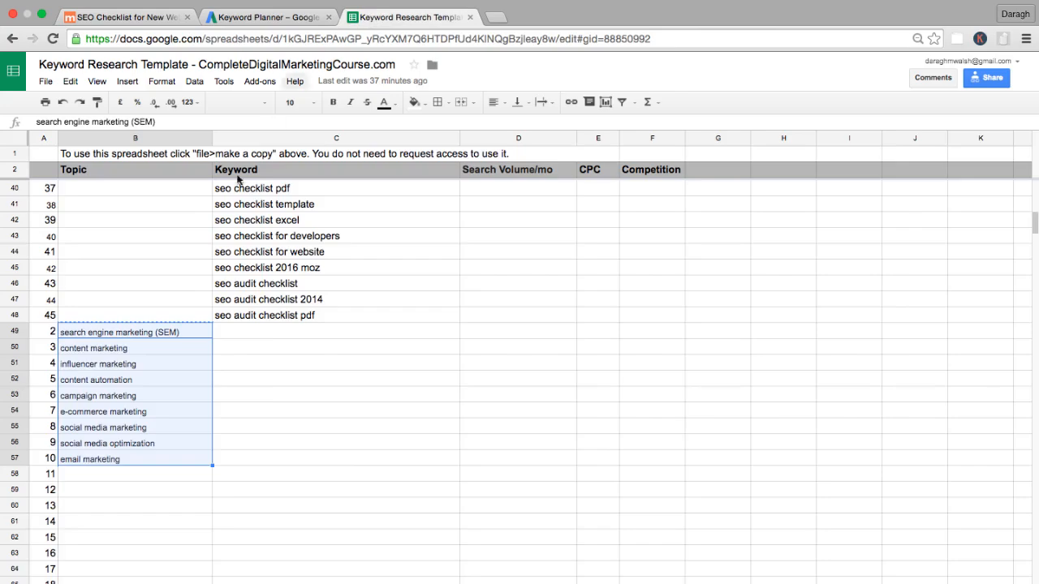
scroll(195, 311, up, 10)
click(165, 207)
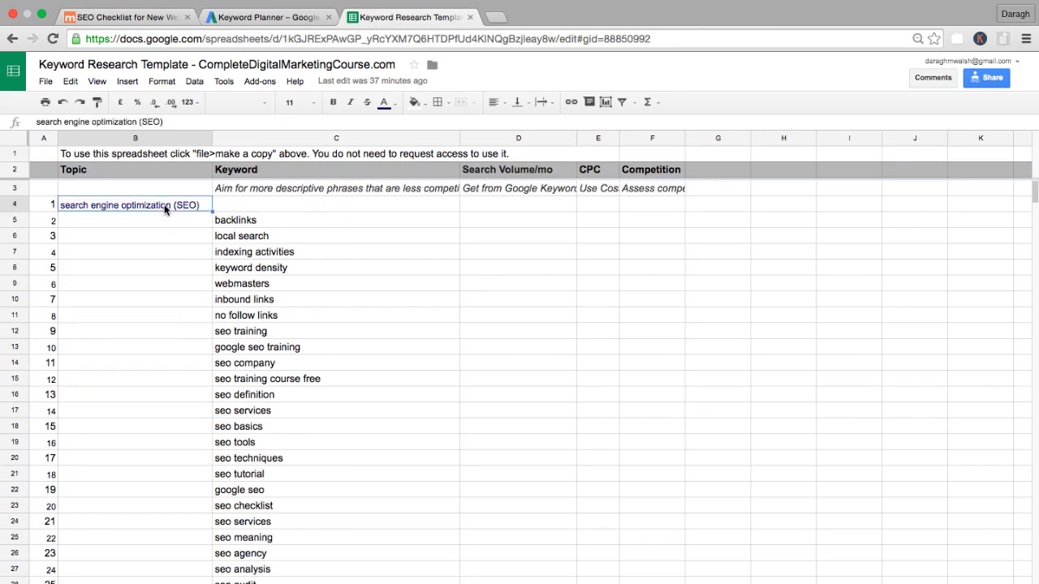
click(268, 17)
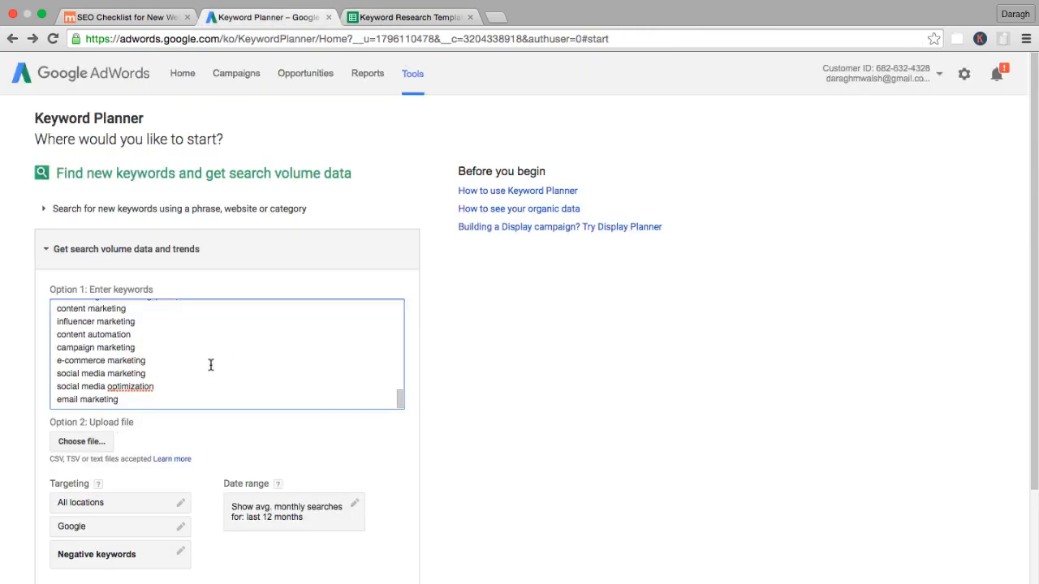
click(159, 398)
key(Return)
key(ctrl+v)
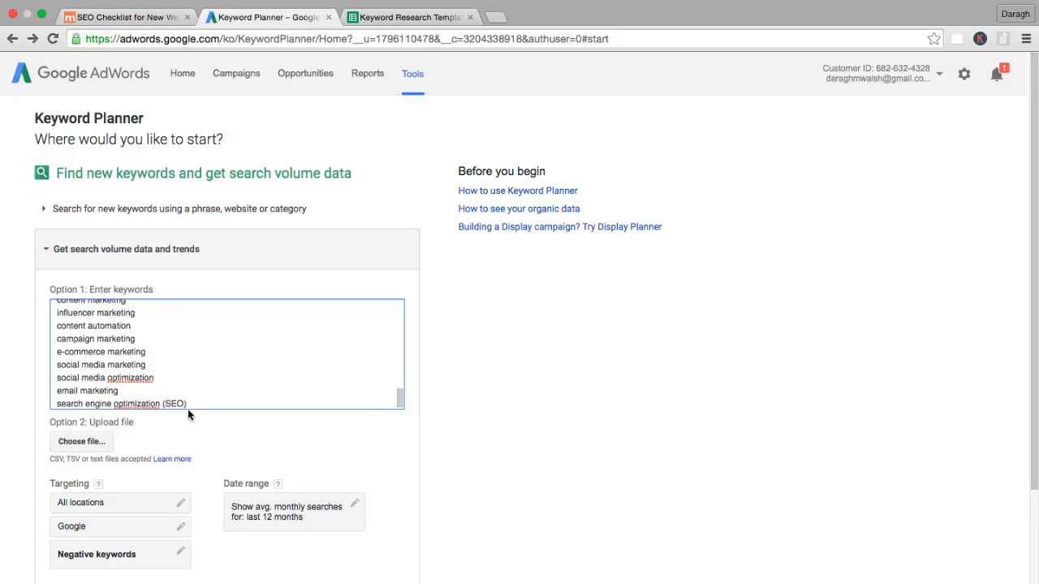
Step: Split "(SEO)" off the search engine optimization entry and list it as the separate keyword "SEO" without parentheses
drag(189, 404, 161, 403)
key(ctrl+x)
key(Return)
key(ctrl+v)
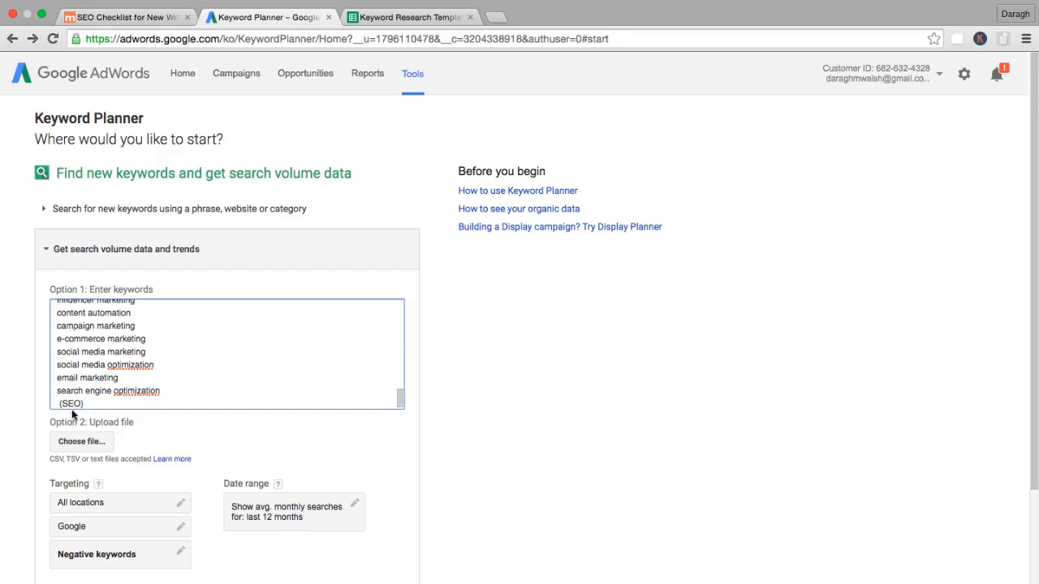
click(61, 403)
key(BackSpace)
key(BackSpace)
key(BackSpace)
Step: Move "(SEM)" out of the search engine marketing entry and list it as the separate keyword "SEM" without parentheses
scroll(146, 387, up, 10)
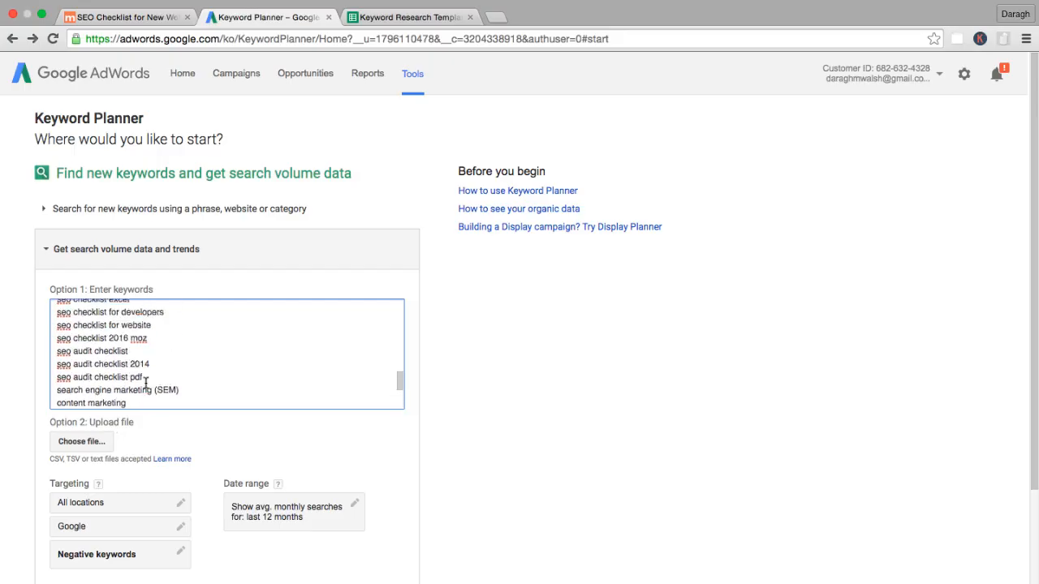
scroll(146, 387, down, 3)
drag(180, 369, 154, 369)
key(BackSpace)
scroll(198, 379, down, 5)
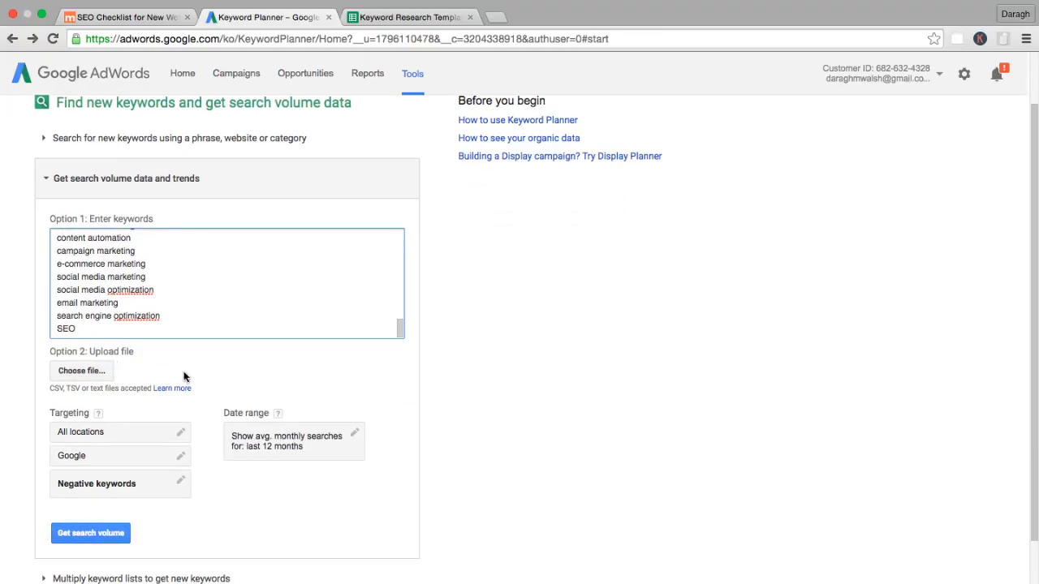
click(81, 328)
key(Return)
key(ctrl+v)
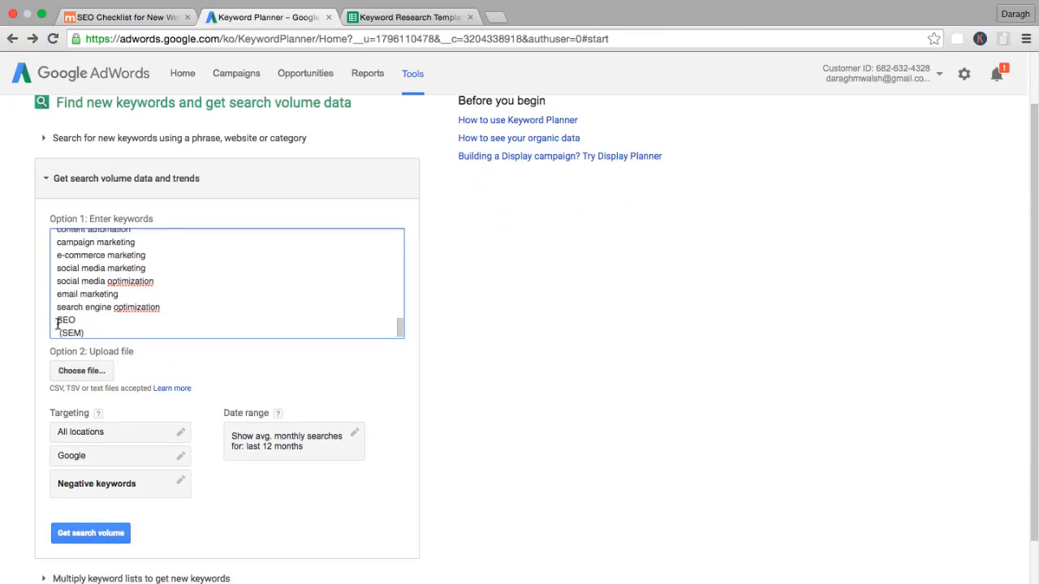
click(61, 329)
key(BackSpace)
key(BackSpace)
click(92, 328)
key(BackSpace)
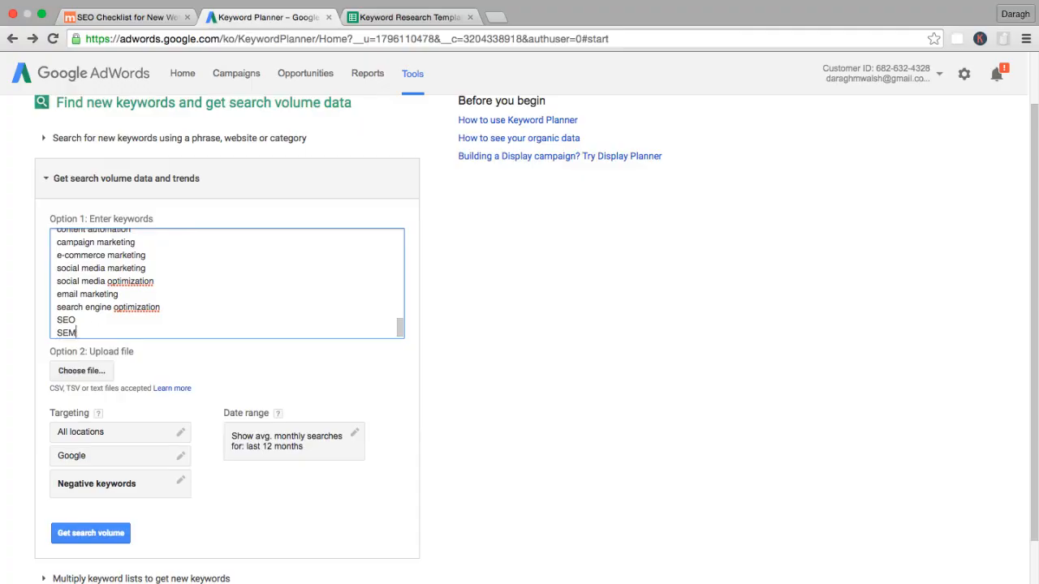
Step: Set the location targeting for the search volume data to the country United States and save it
click(101, 439)
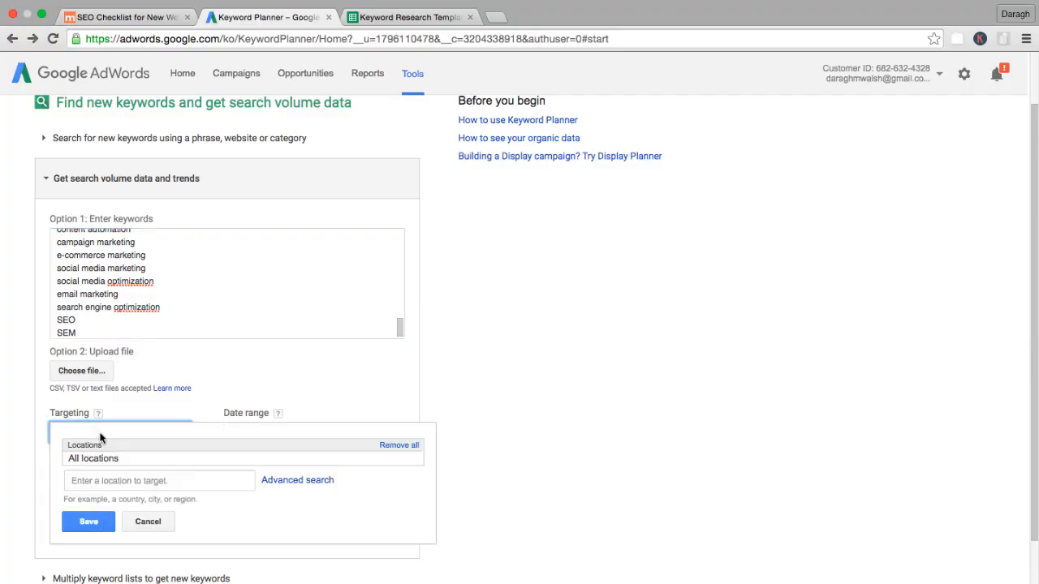
click(130, 481)
text(untied)
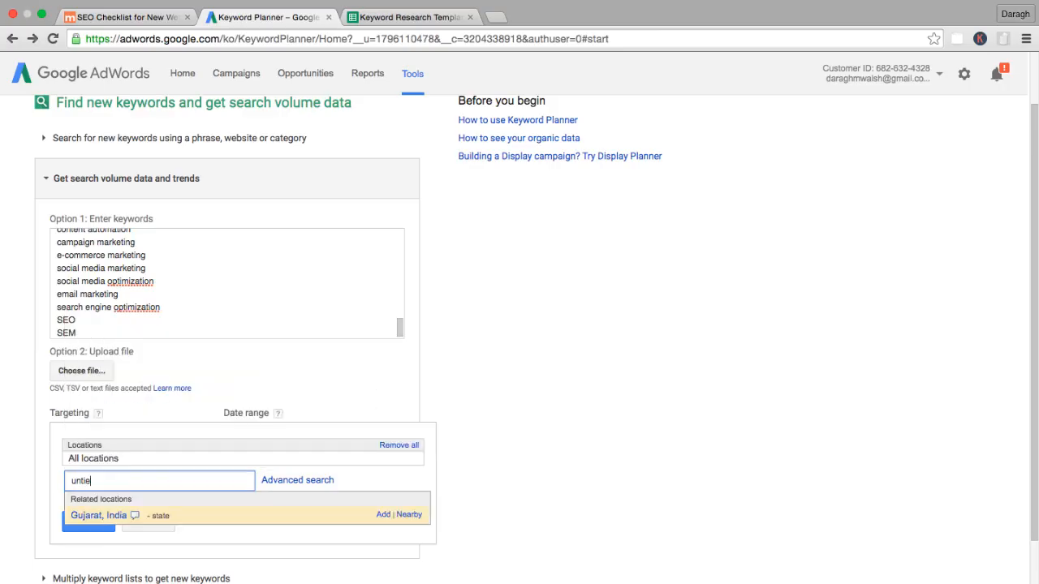
key(BackSpace)
key(BackSpace)
key(BackSpace)
key(BackSpace)
text(ited)
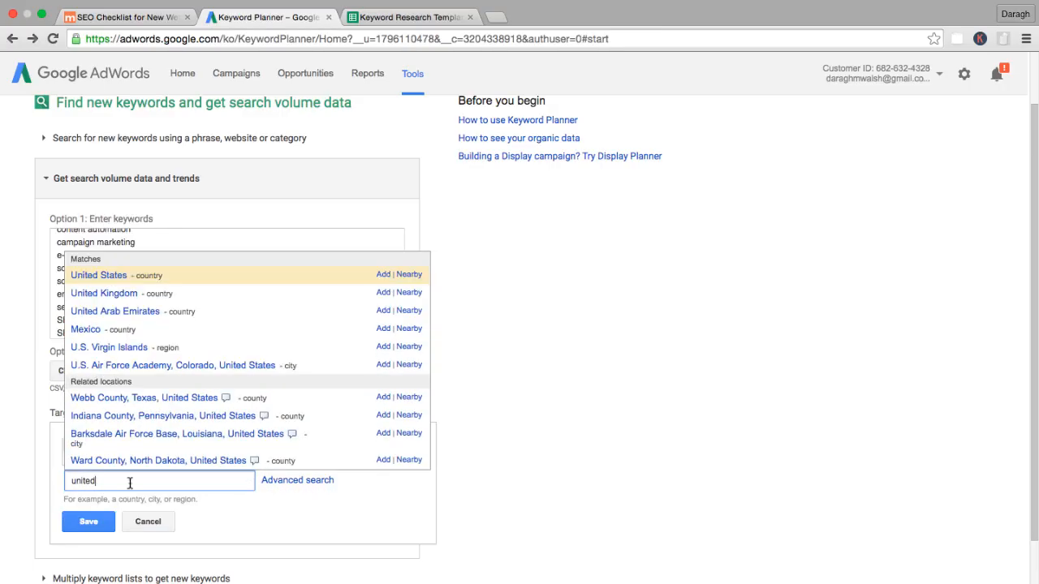
click(108, 279)
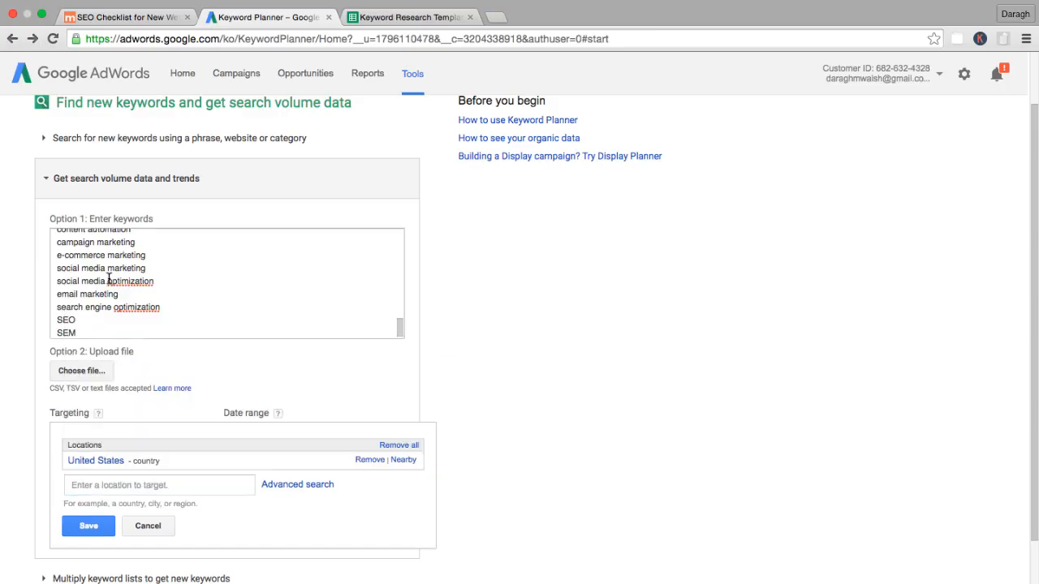
click(91, 526)
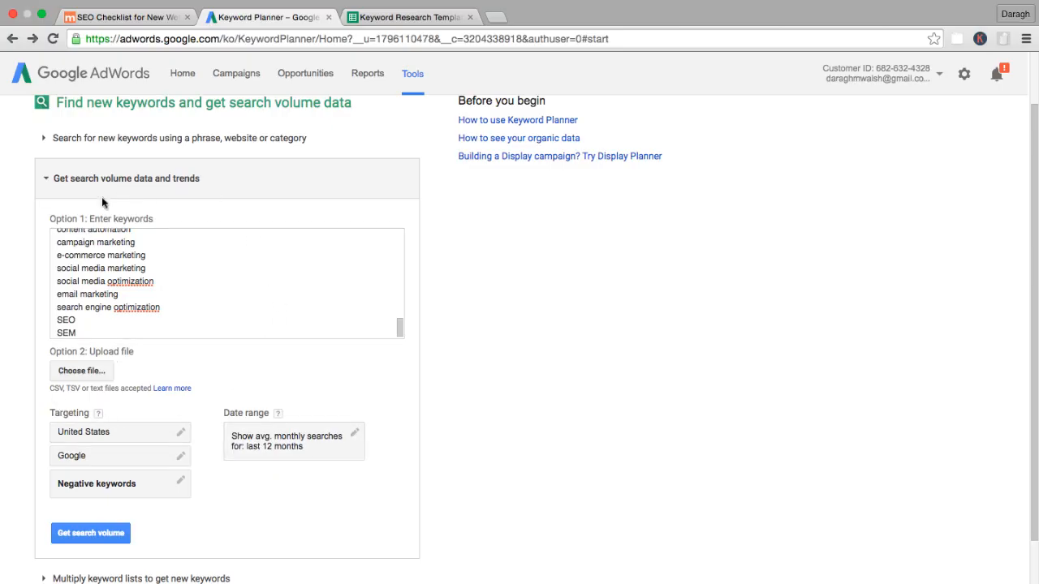
Step: Remove United States from the targeting, save it as all locations, and get the search volume for the keywords
click(129, 439)
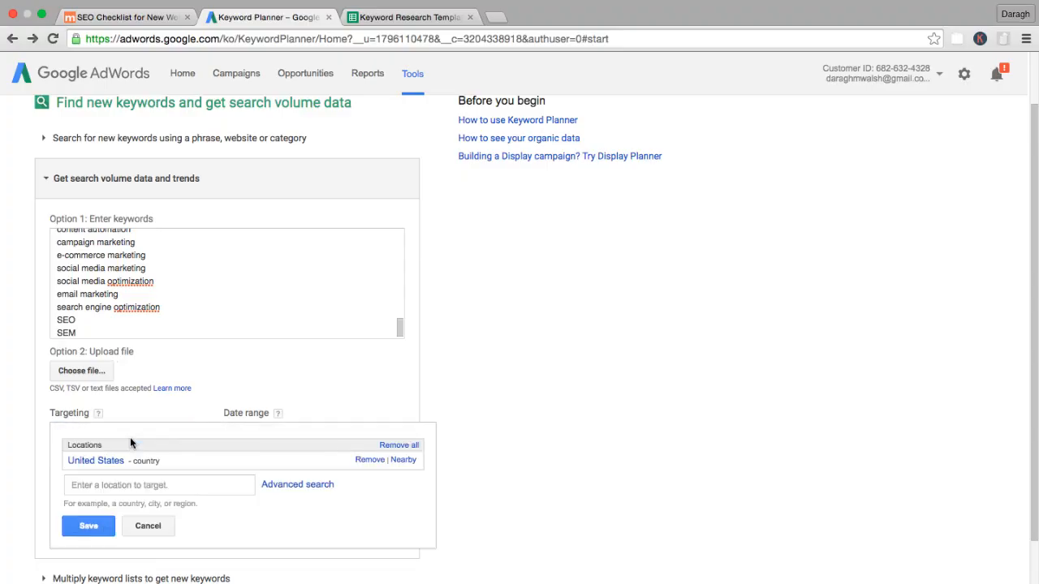
click(370, 460)
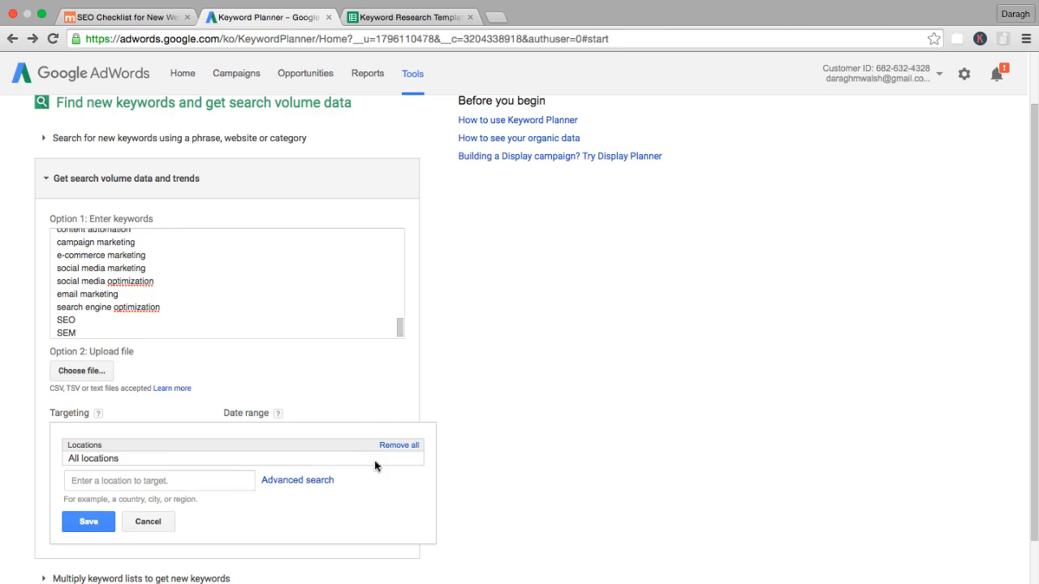
click(157, 522)
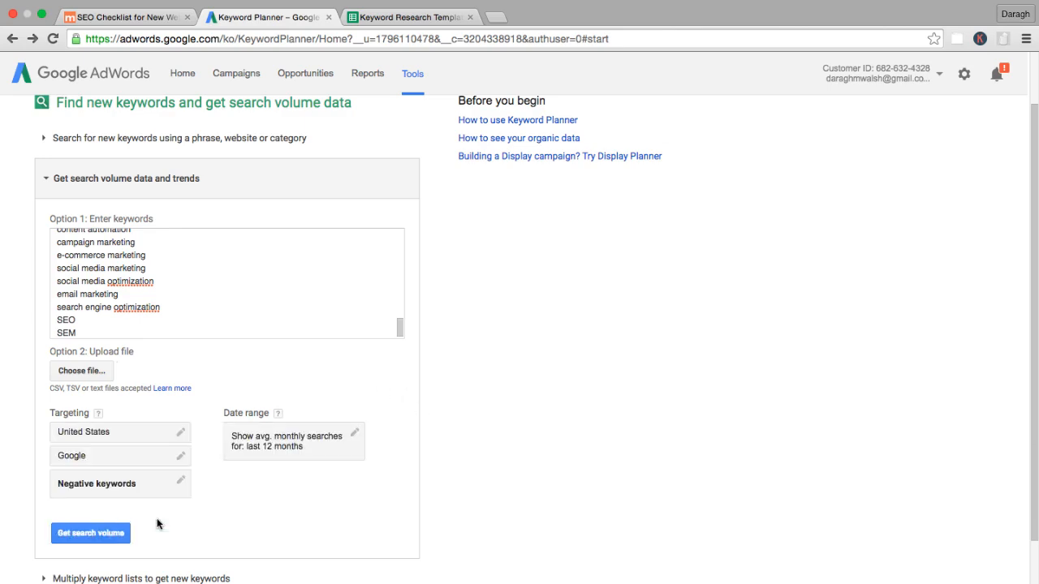
click(154, 437)
click(367, 460)
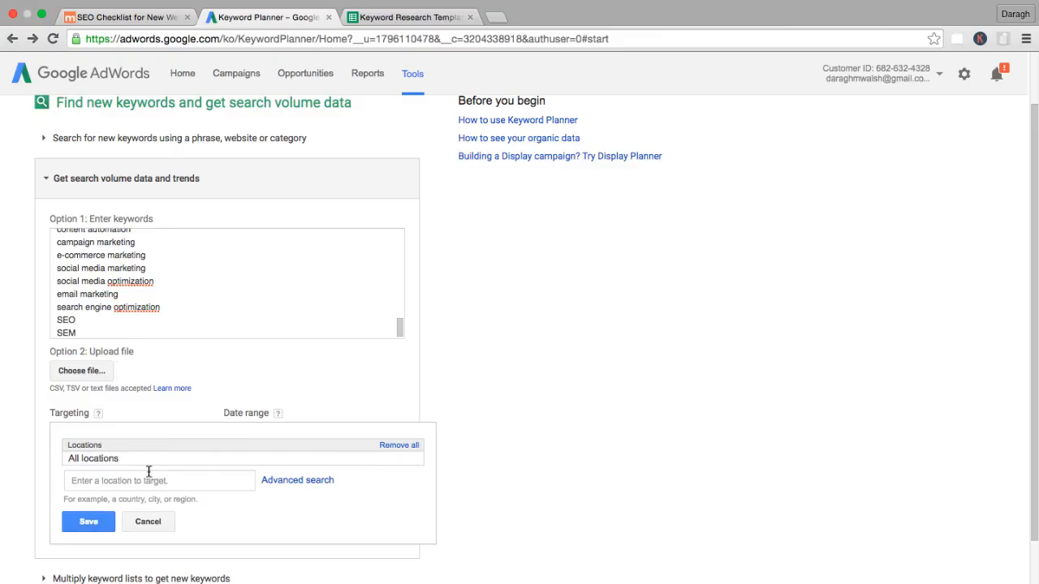
click(85, 522)
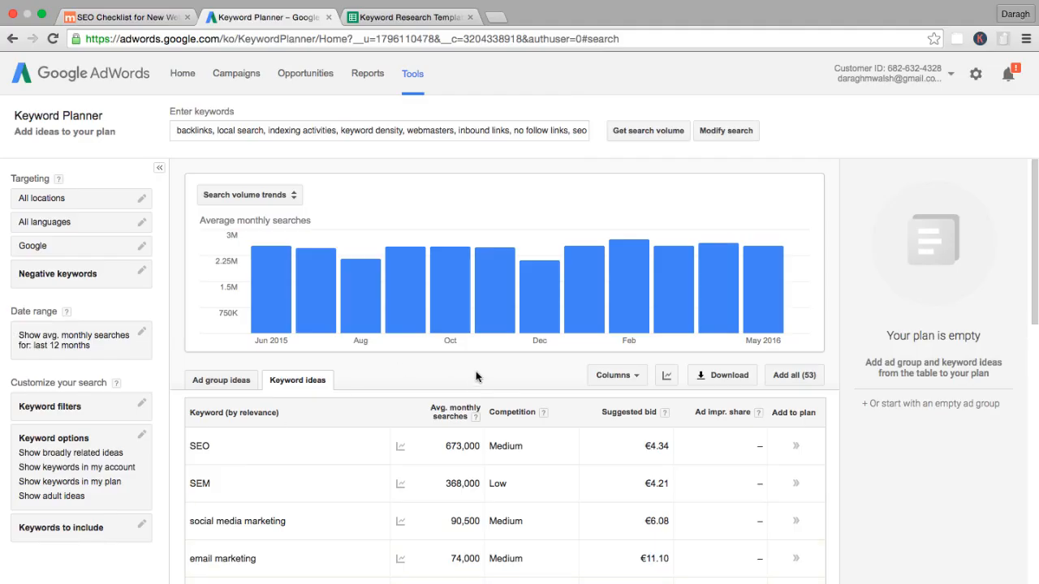
Step: Check the explanation of the suggested bid column and sort the keywords by average monthly searches, highest first
click(665, 413)
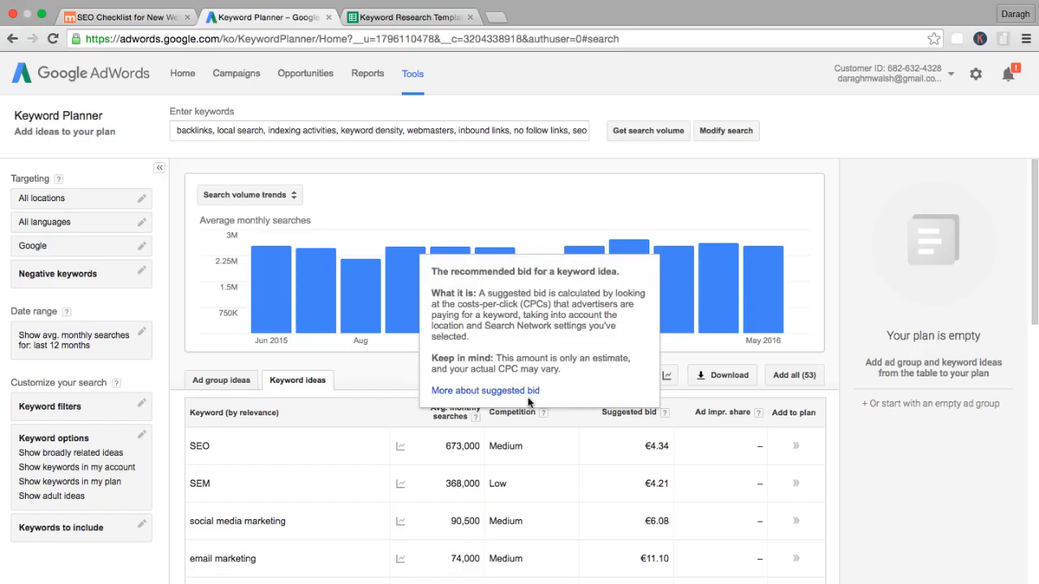
click(374, 404)
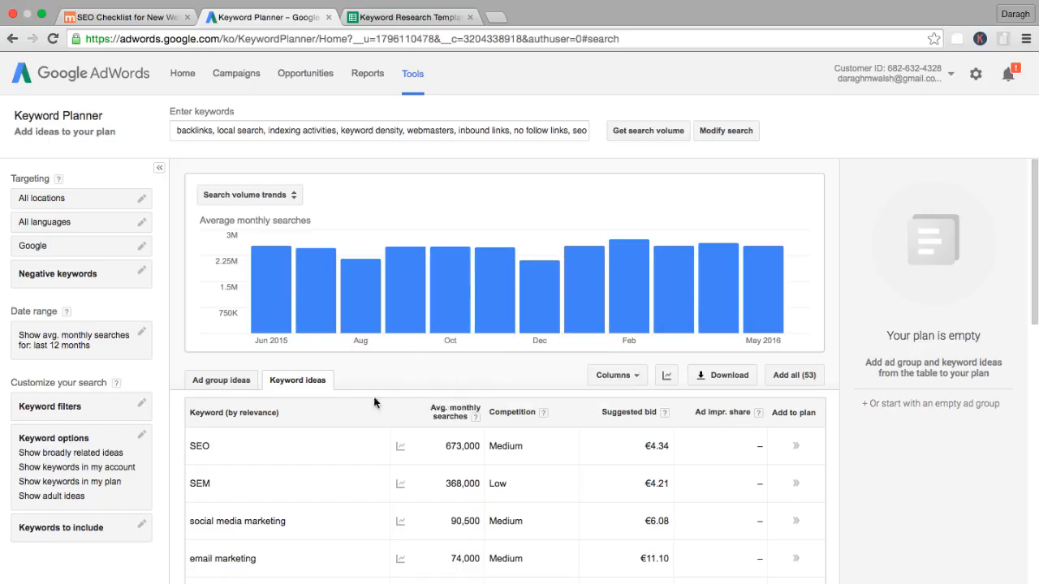
click(449, 412)
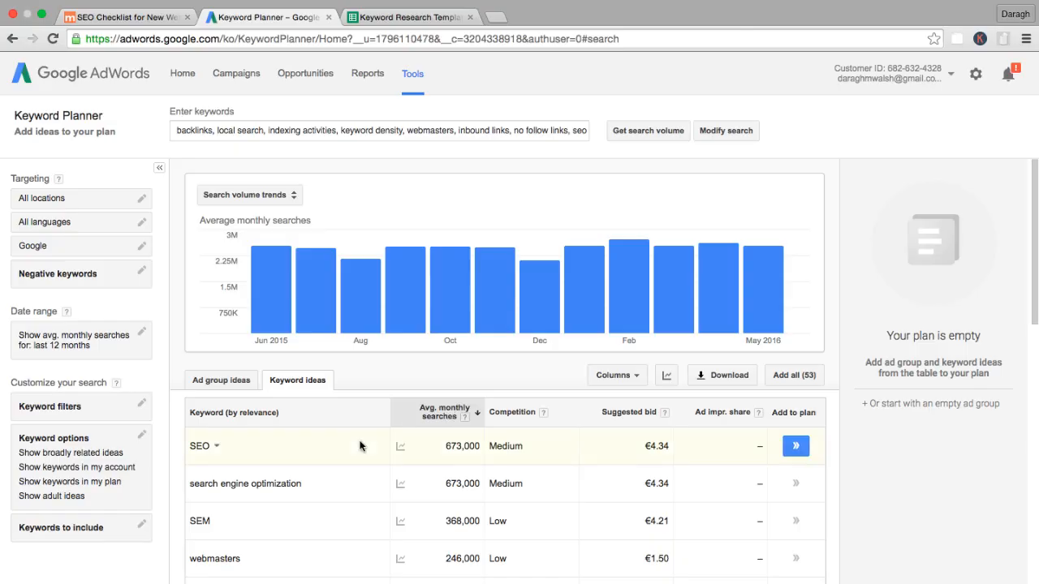
Step: Review the average monthly searches, competition and suggested bids down the sorted keyword list
scroll(359, 446, down, 2)
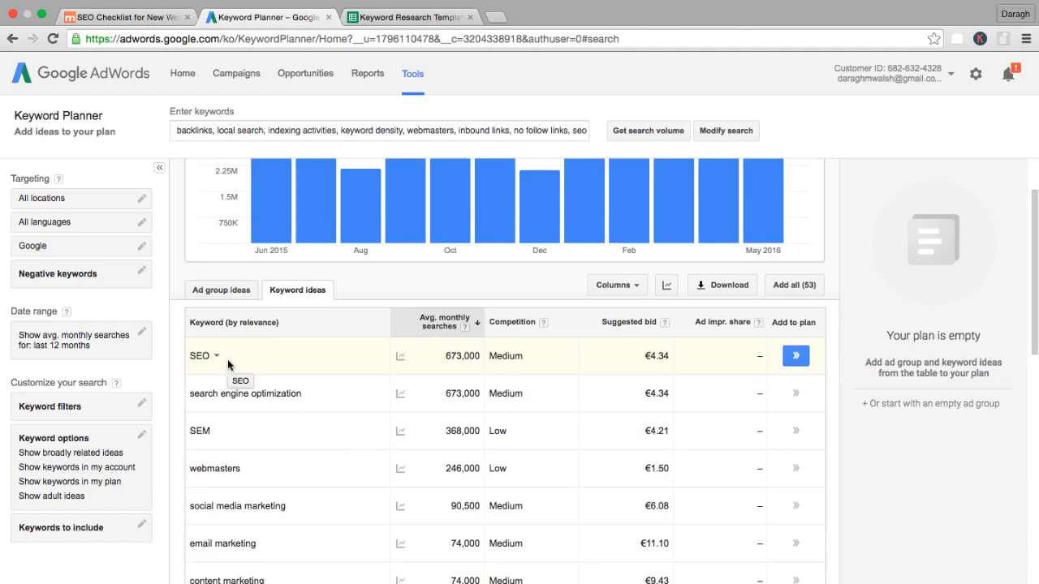
scroll(227, 365, down, 1)
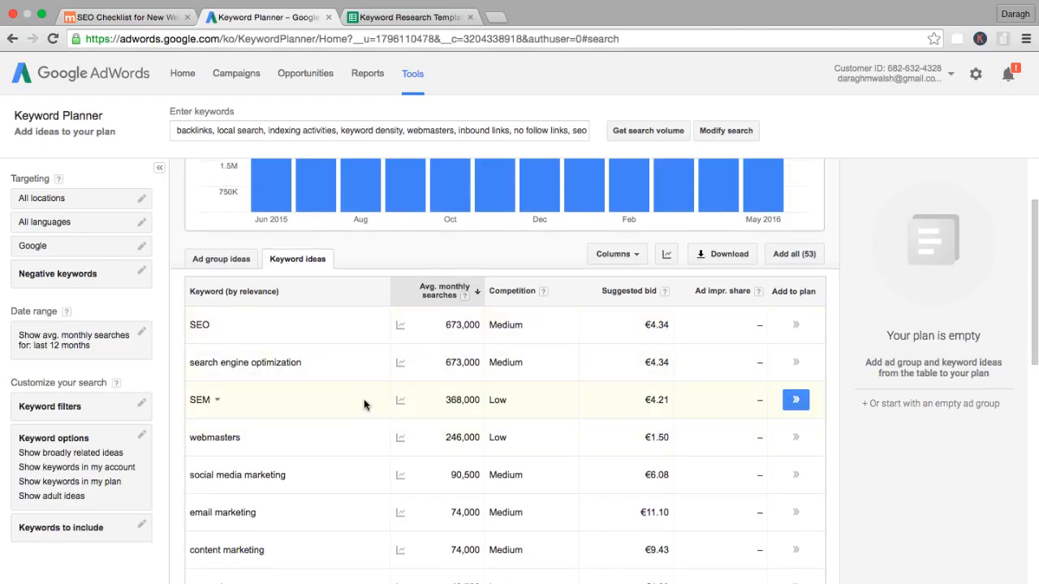
scroll(243, 431, down, 1)
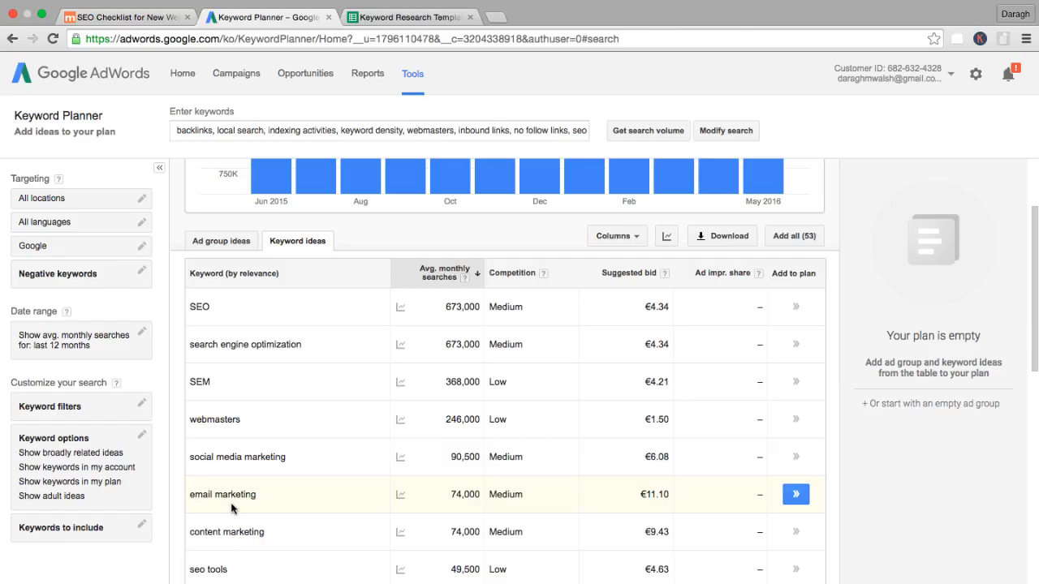
scroll(362, 336, down, 5)
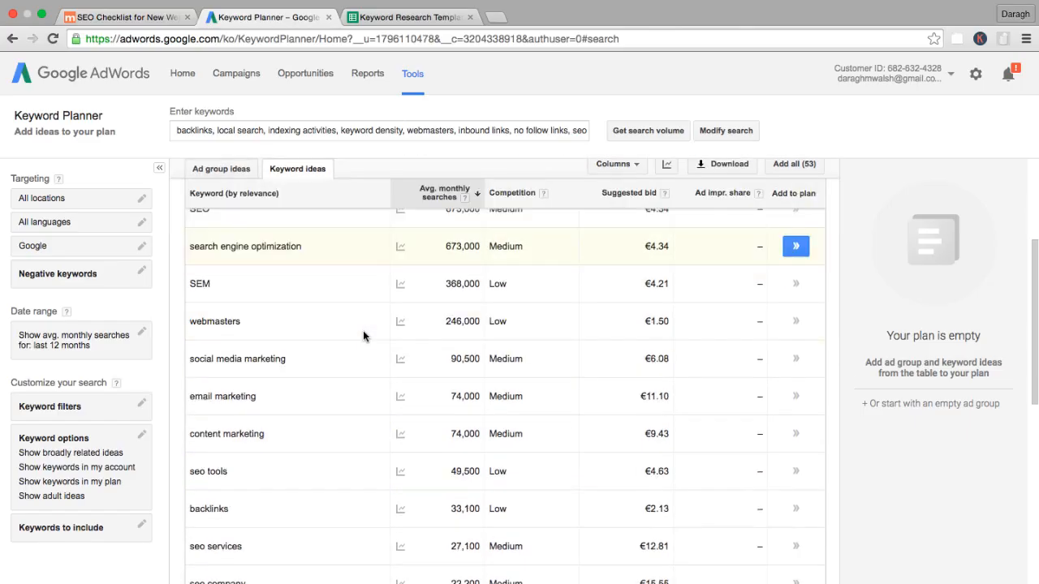
scroll(363, 336, down, 4)
scroll(362, 336, down, 3)
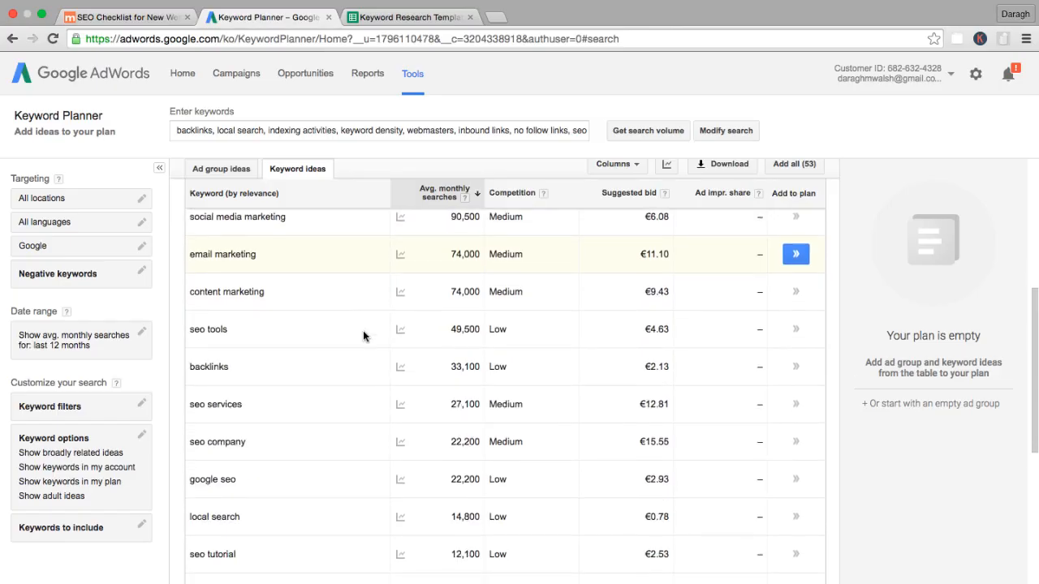
scroll(363, 331, down, 4)
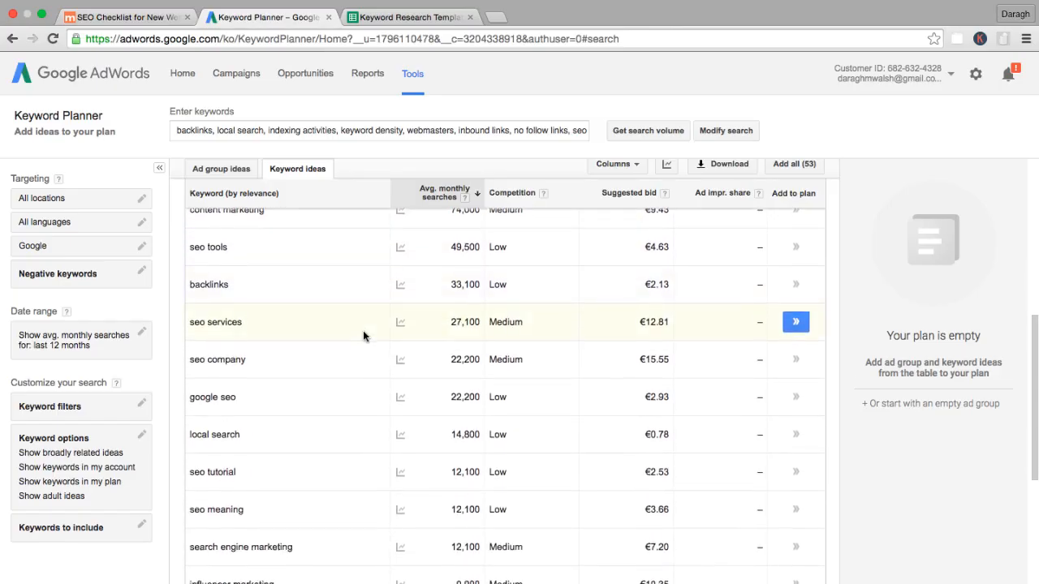
scroll(363, 331, down, 6)
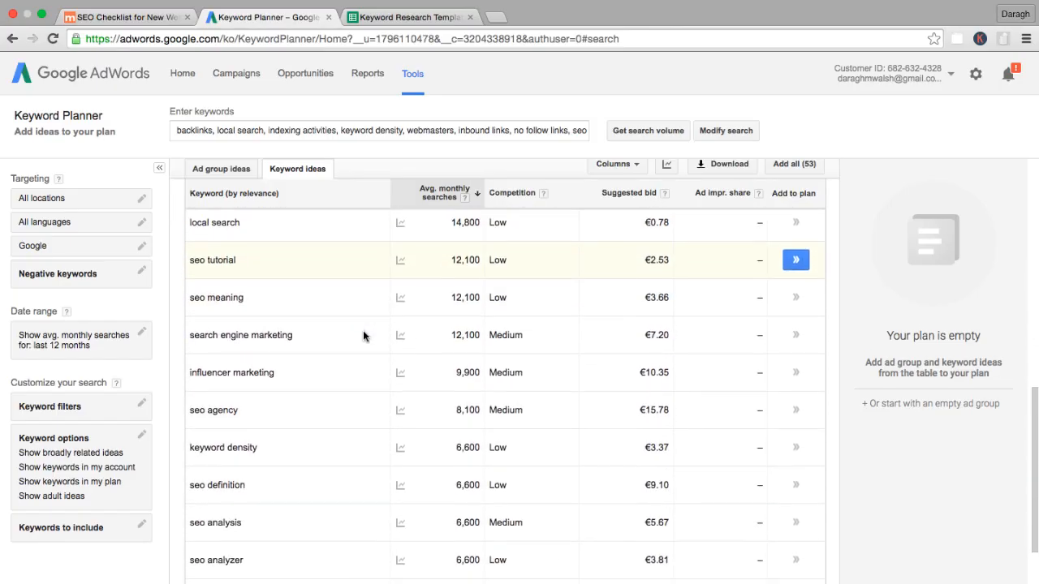
Step: Show 100 rows per page in the keyword ideas table
scroll(363, 330, down, 1)
scroll(363, 331, down, 3)
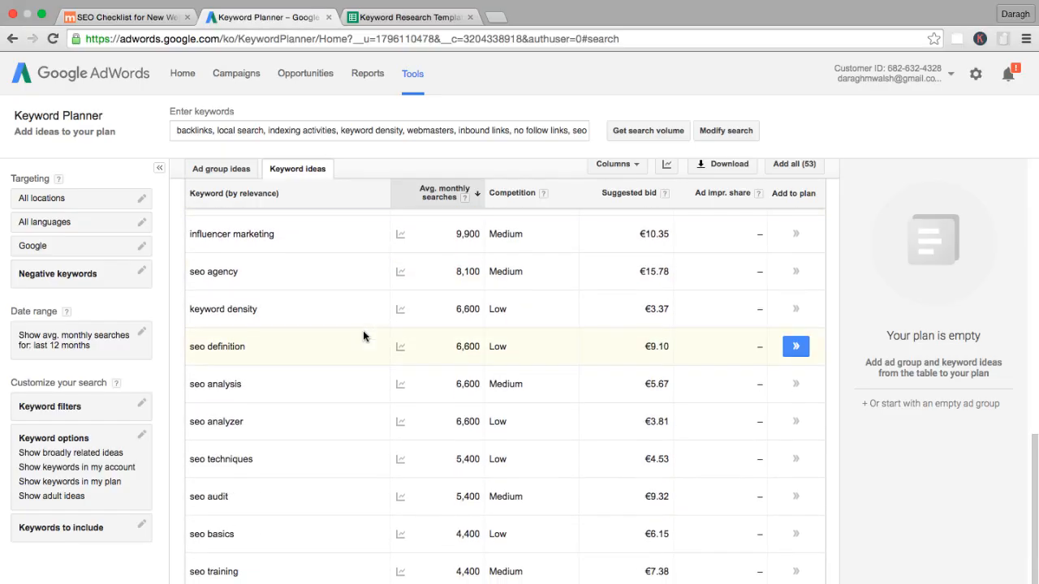
scroll(363, 330, down, 2)
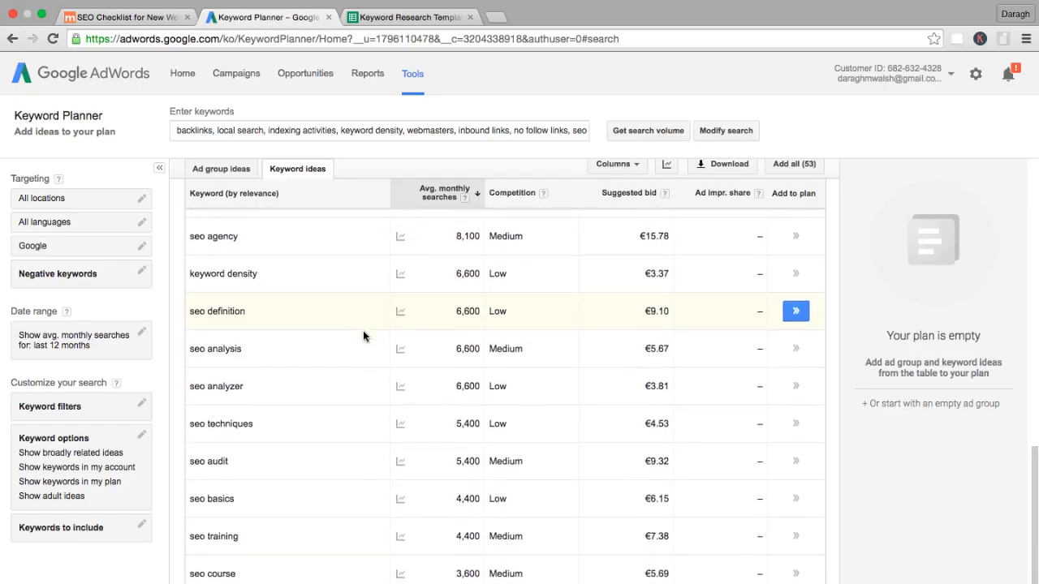
scroll(363, 330, down, 3)
scroll(363, 334, down, 3)
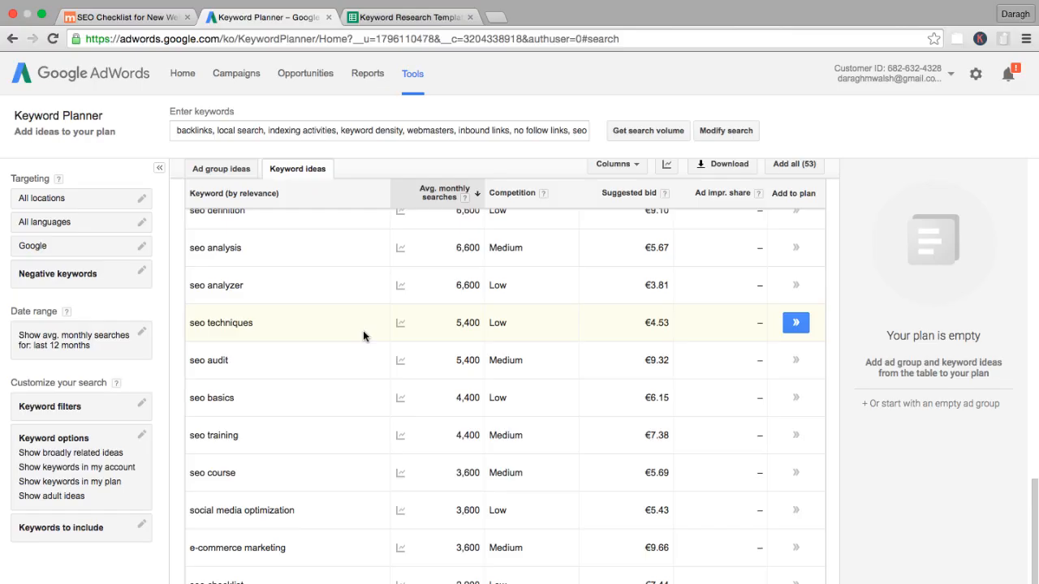
scroll(363, 331, down, 1)
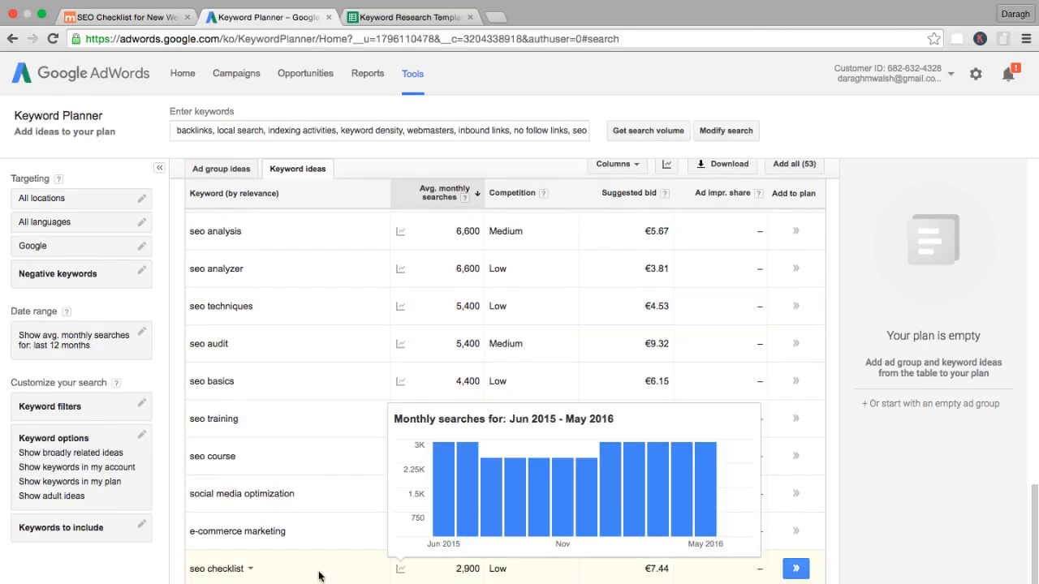
click(638, 583)
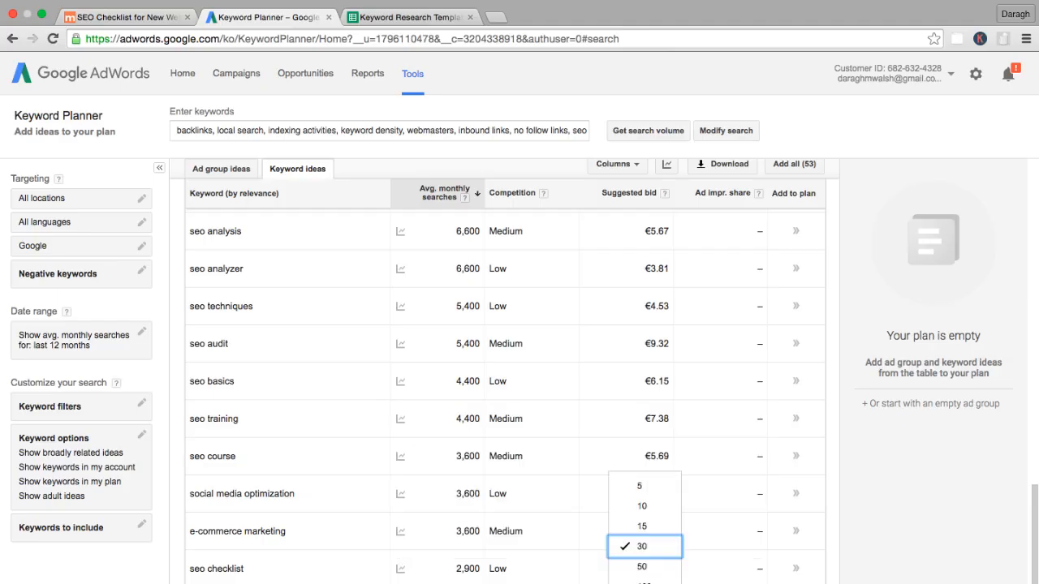
click(636, 582)
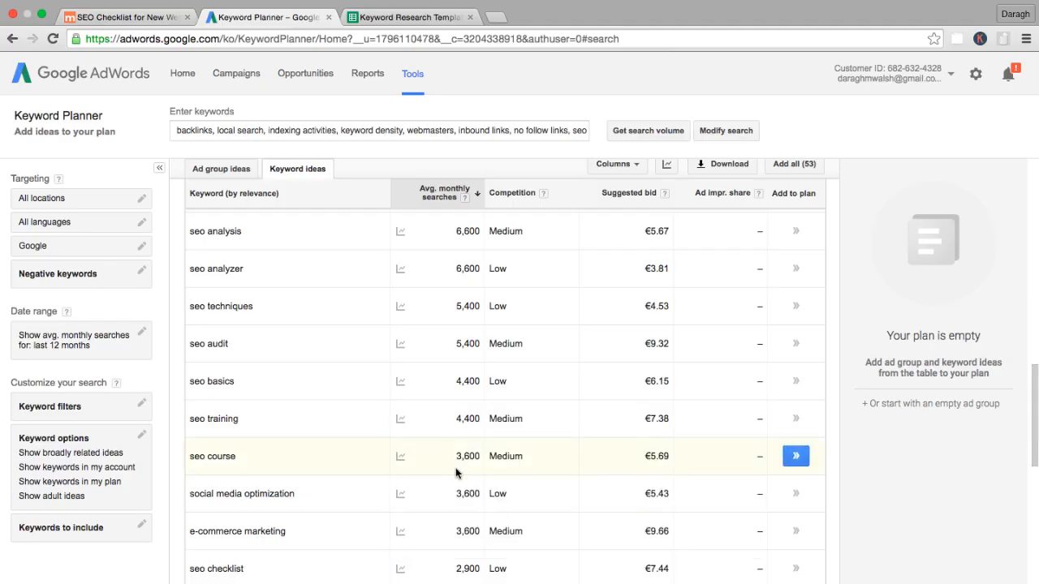
Step: Check the average monthly searches for the keyword "seo checklist"
scroll(456, 467, down, 3)
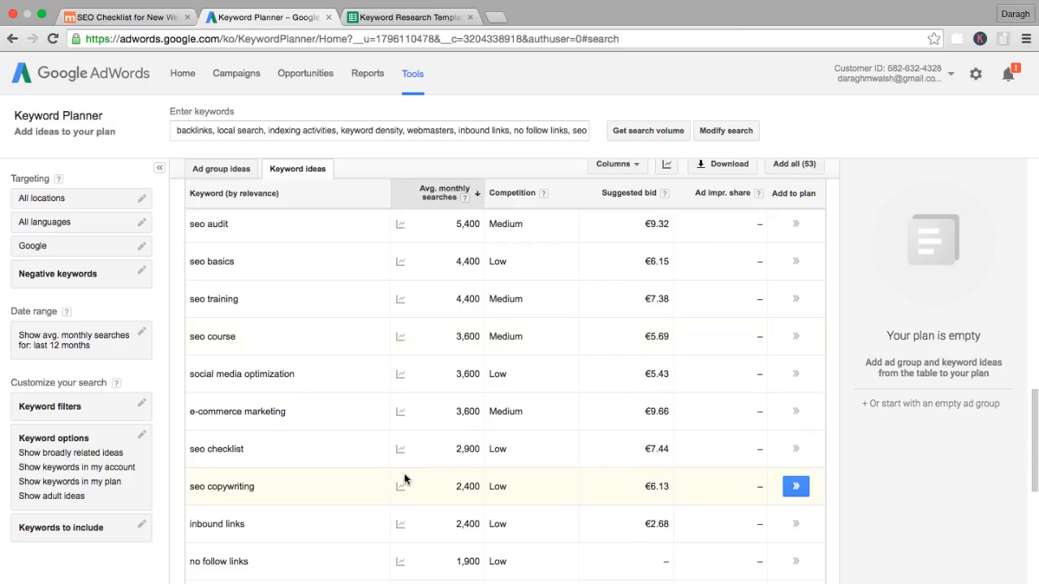
double_click(467, 449)
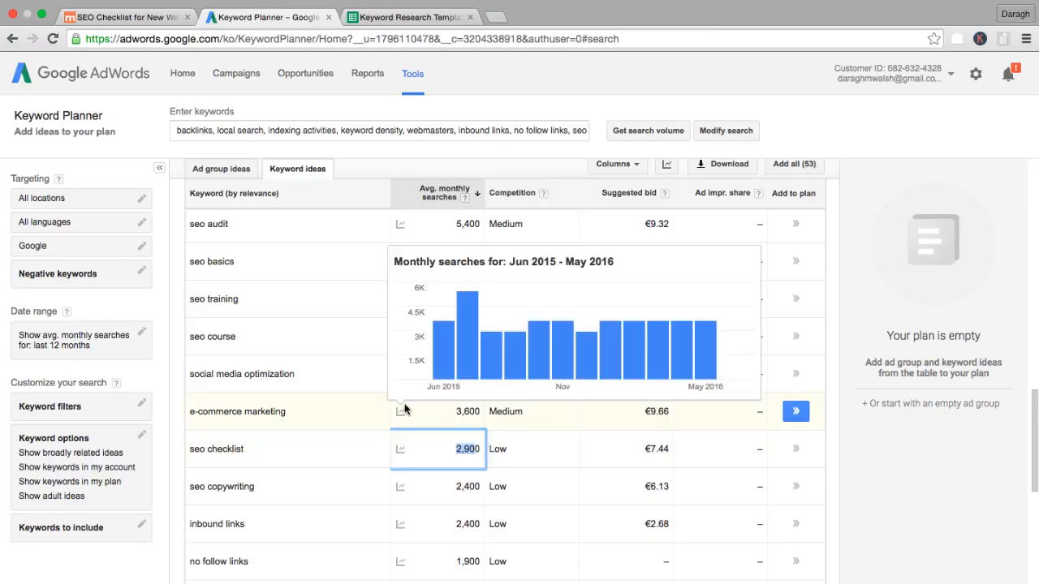
click(120, 572)
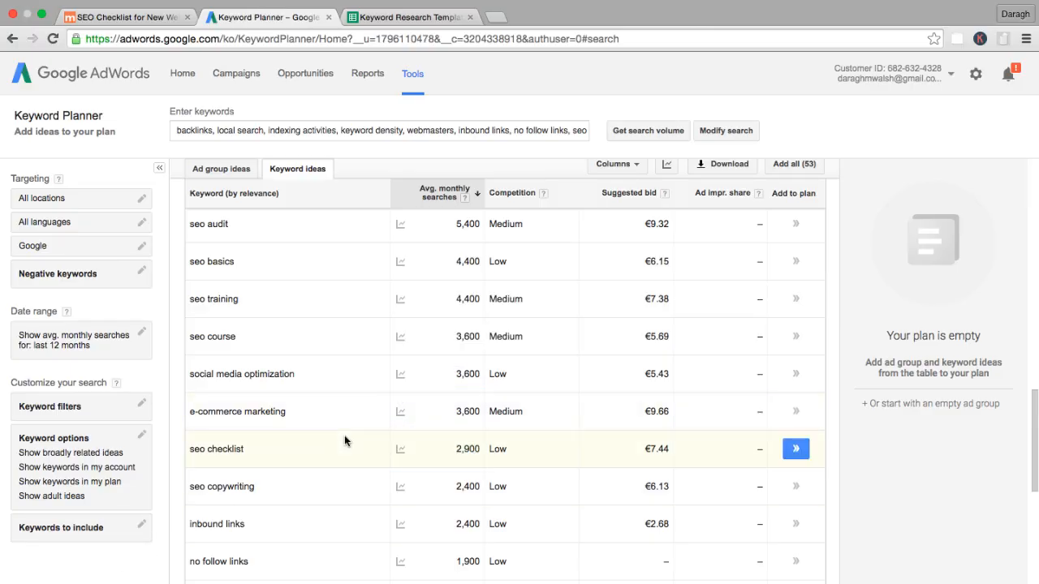
Step: Check the average monthly searches and suggested bid for "seo audit checklist"
scroll(344, 438, down, 3)
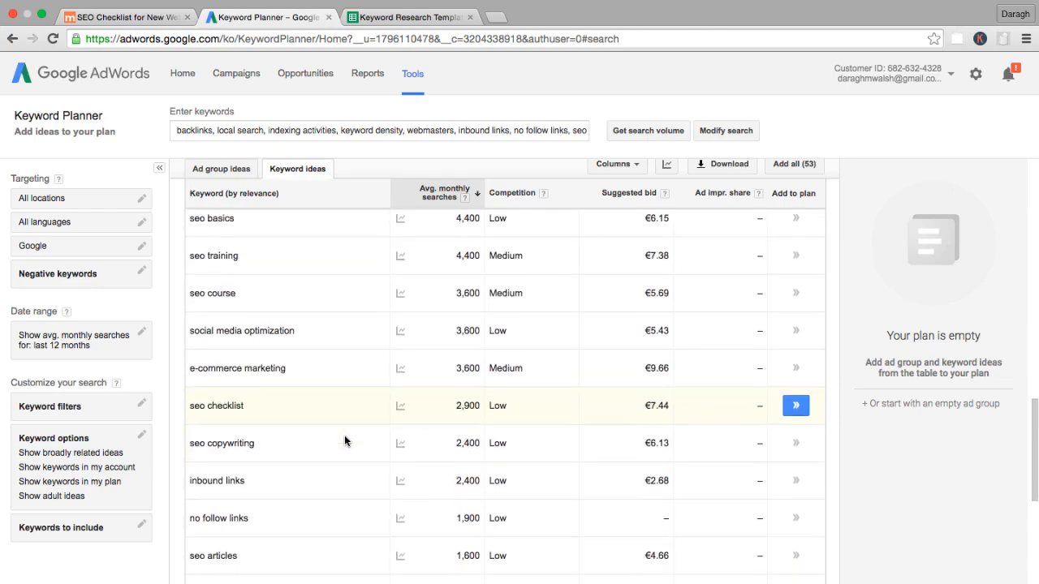
scroll(345, 435, down, 2)
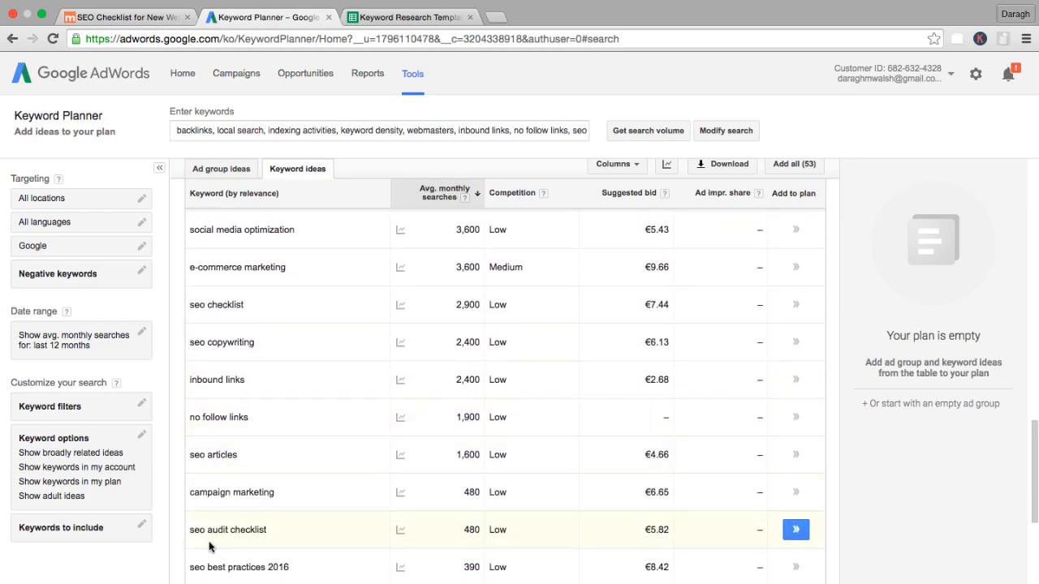
double_click(474, 529)
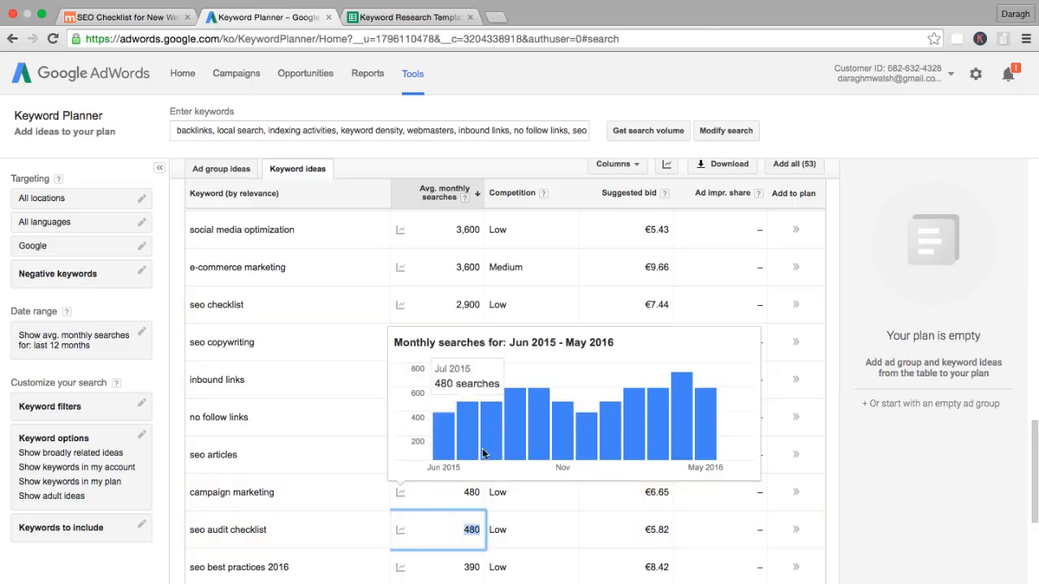
click(899, 536)
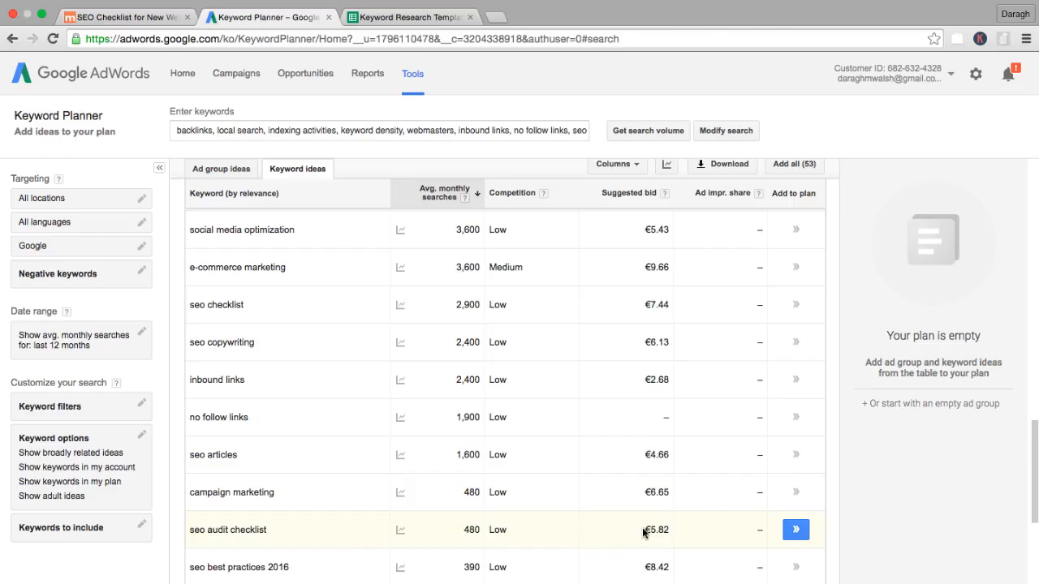
drag(642, 527, 670, 529)
click(898, 524)
Step: Sort the keyword ideas by suggested bid, lowest first, and look at the cheapest keywords
scroll(645, 530, up, 5)
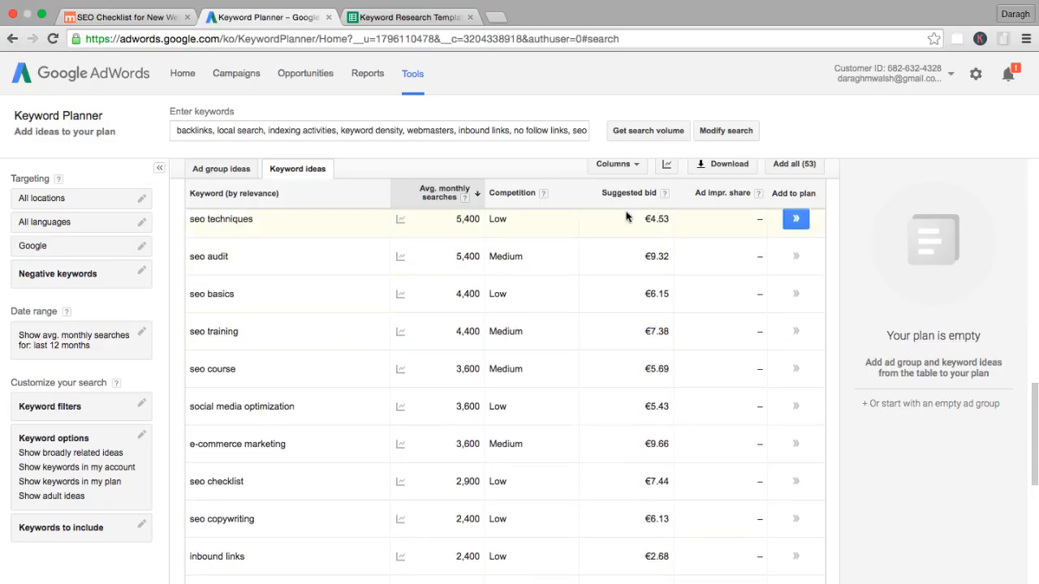
click(630, 202)
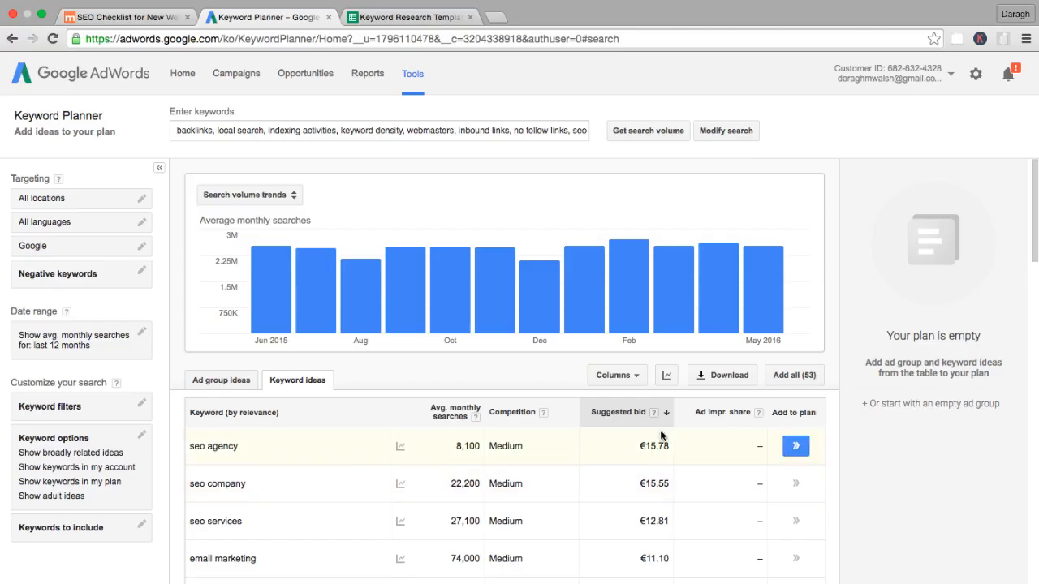
click(622, 415)
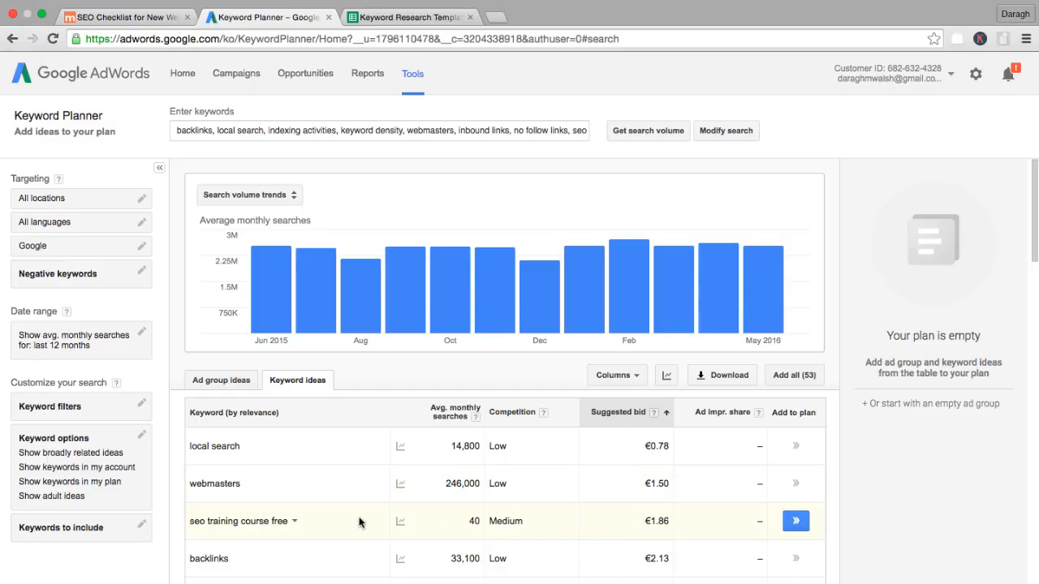
scroll(624, 520, down, 1)
scroll(623, 520, down, 1)
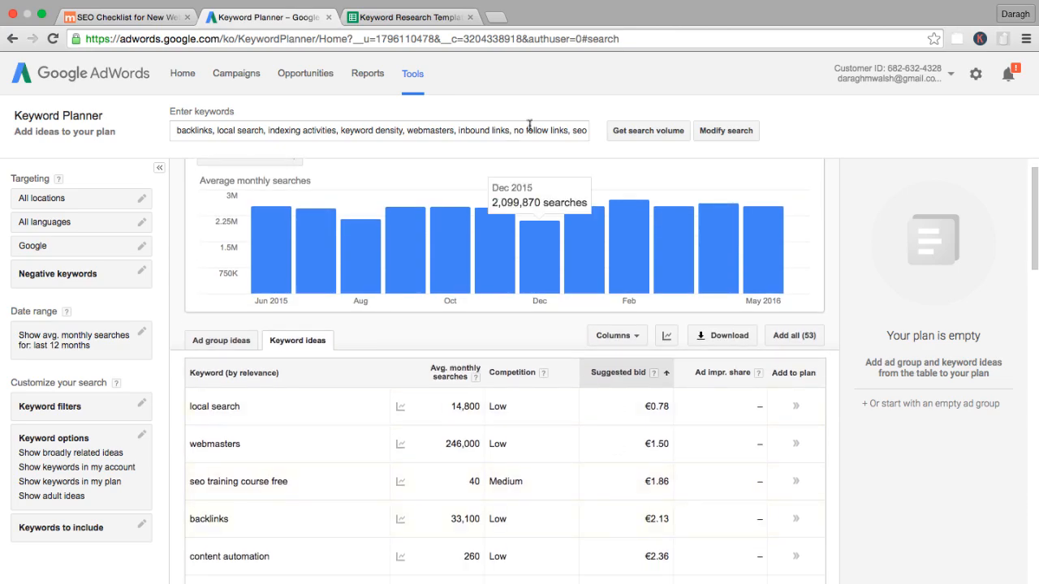
Step: Search Google for "local search" in a new browser tab
click(497, 17)
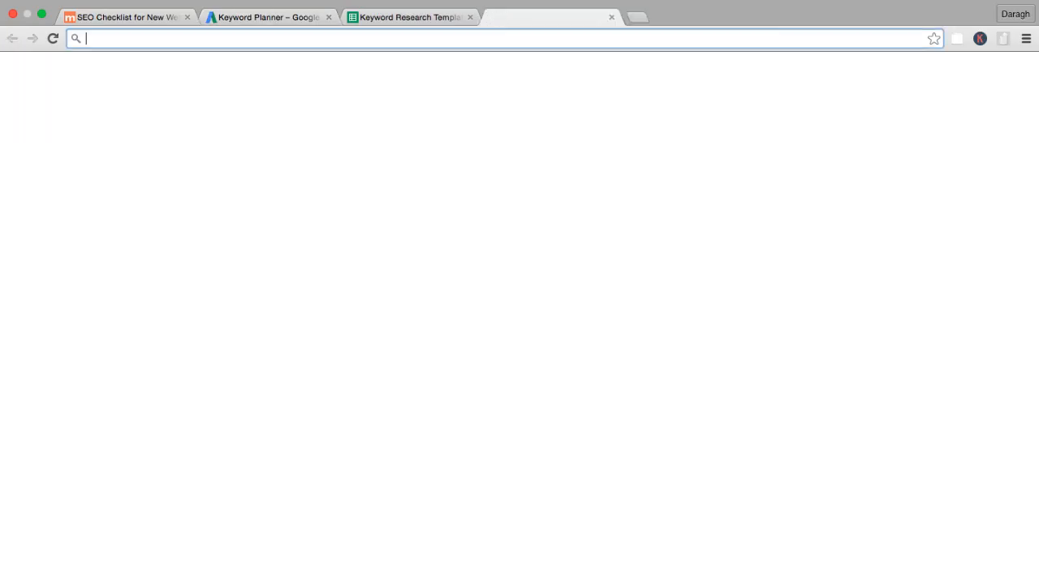
text(lcao)
key(BackSpace)
key(BackSpace)
key(BackSpace)
text(ocal)
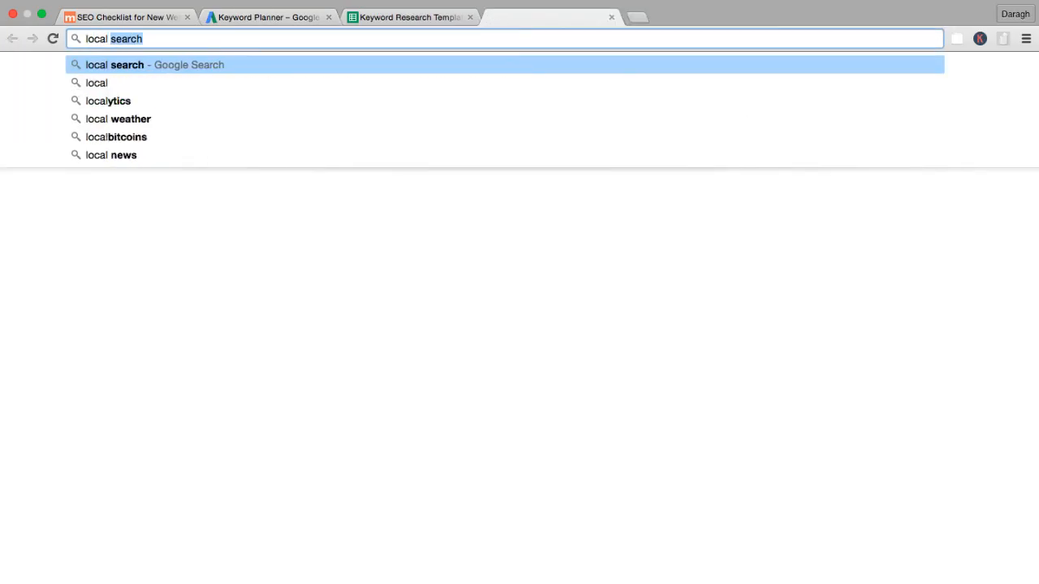
key(Return)
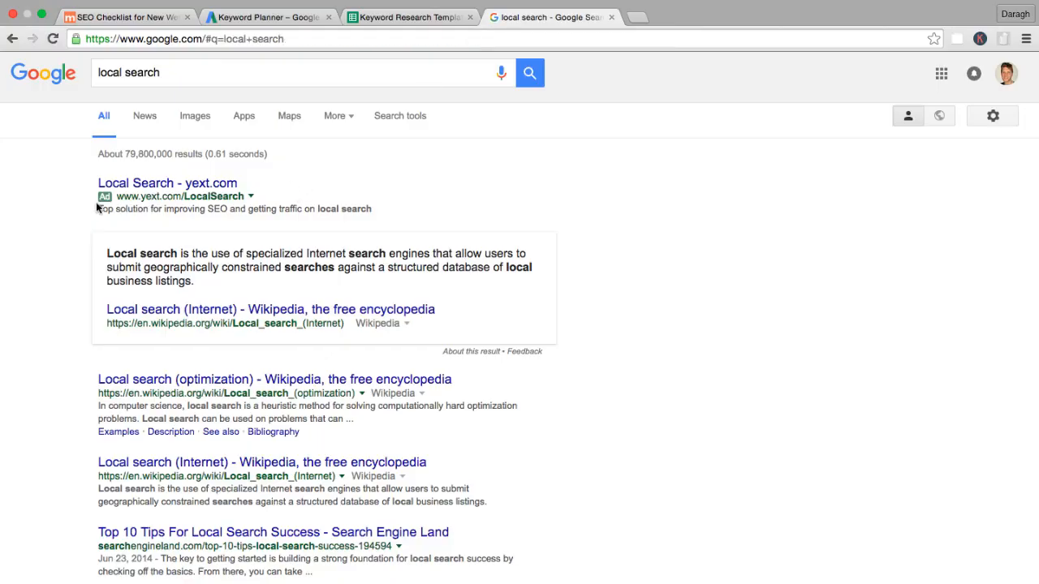
Step: Place the "local search" results tab beside the Keyword Planner tab and examine the ad and organic results
scroll(114, 251, down, 1)
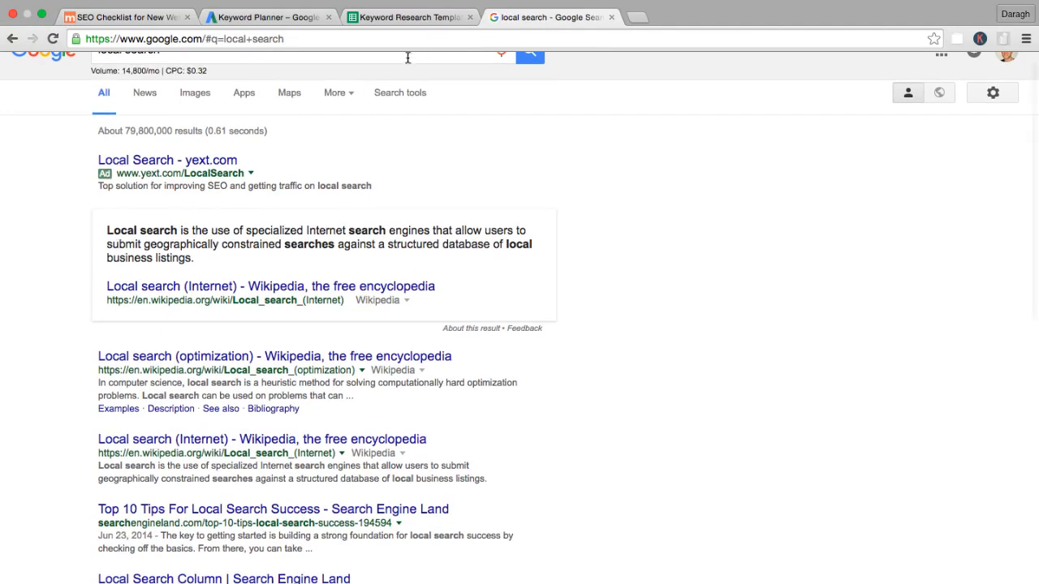
click(401, 18)
drag(547, 16, 405, 16)
click(295, 16)
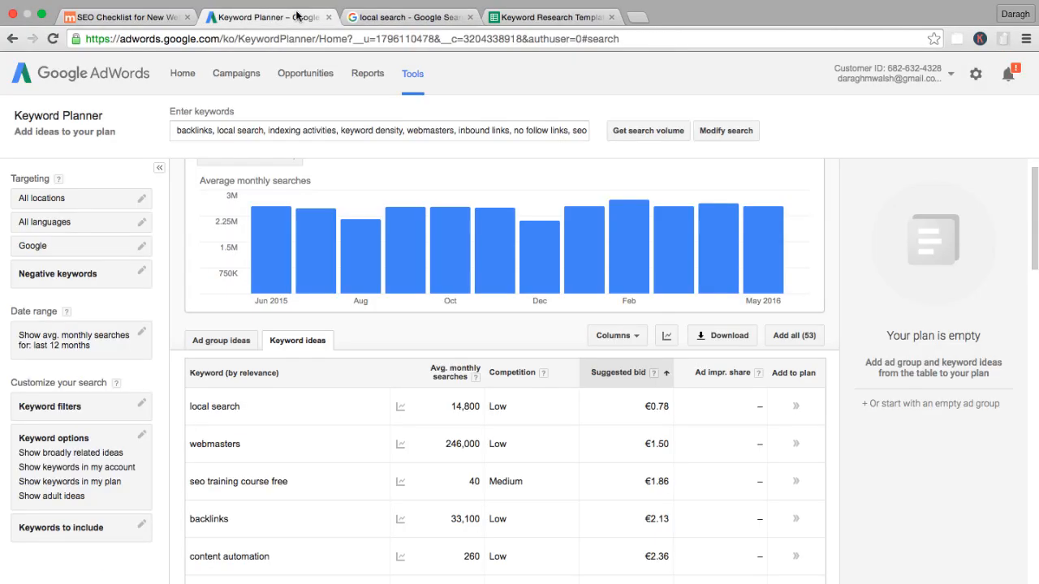
click(433, 18)
scroll(260, 285, down, 5)
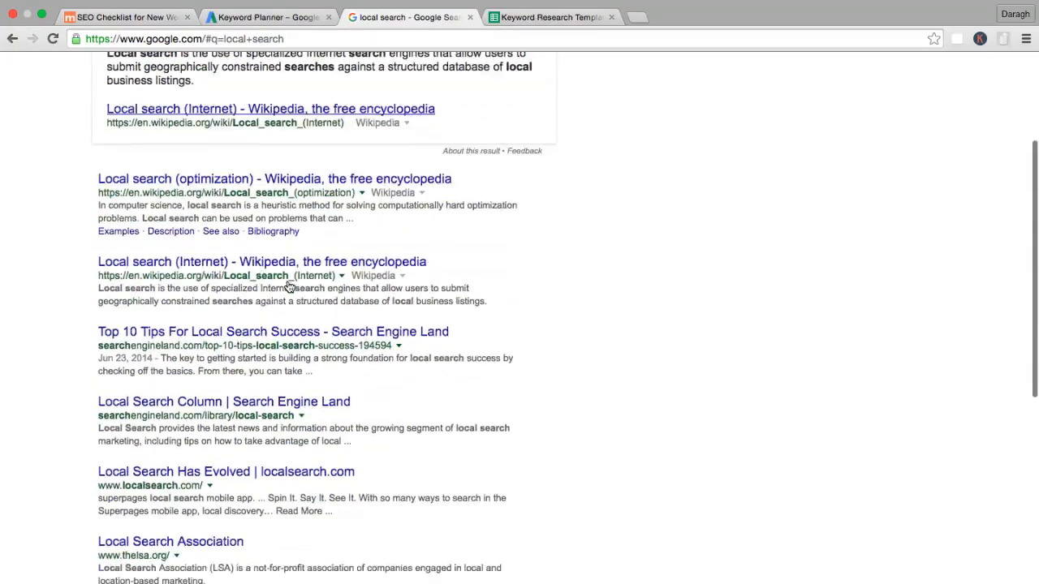
Step: Return to Keyword Planner and sort the keyword ideas by suggested bid, highest first
click(276, 17)
mouse_move(542, 219)
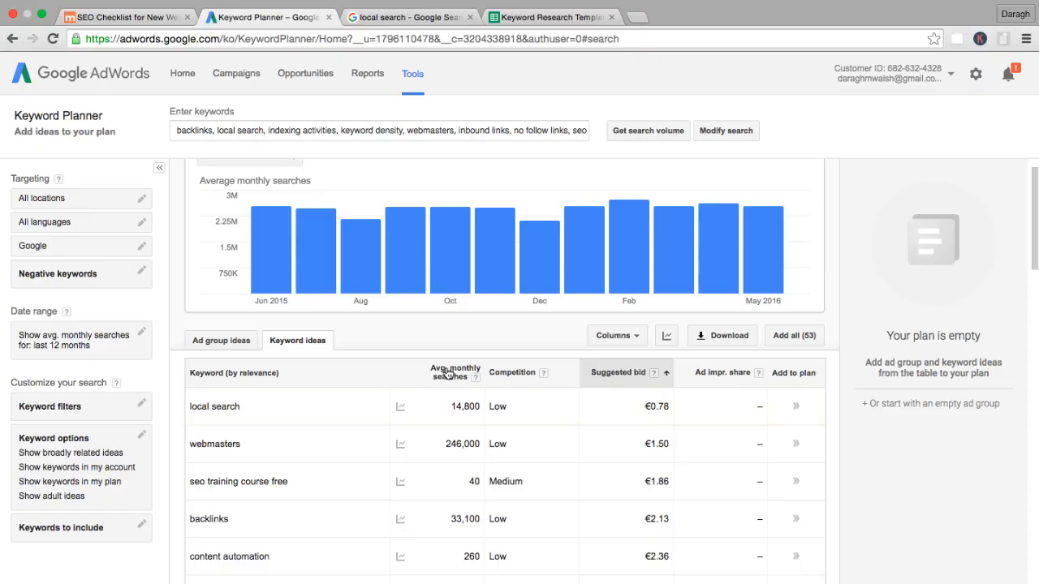
click(631, 370)
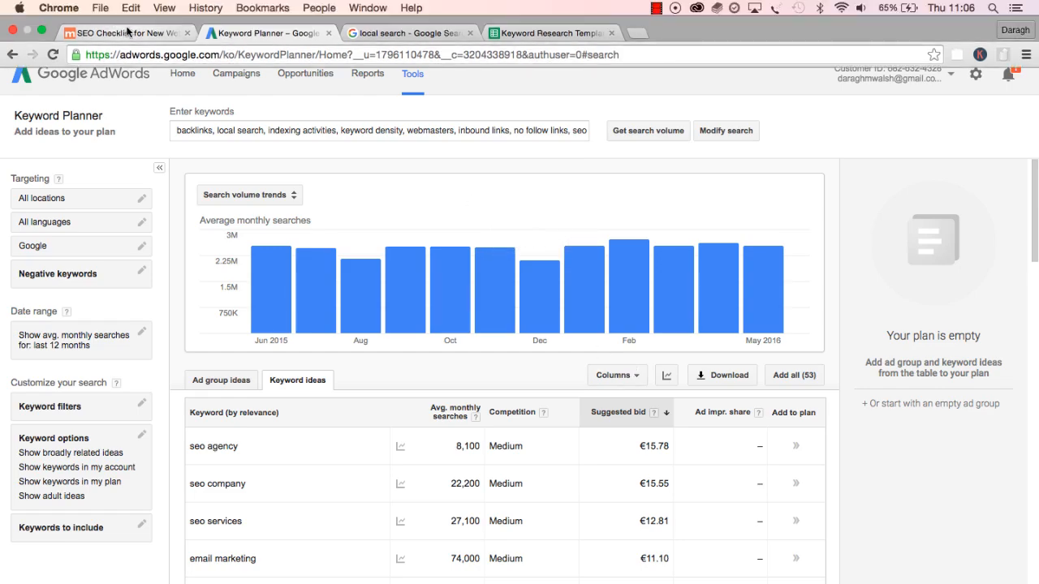
Step: Consult the SEO checklist page and the keyword spreadsheet, and open the Keywords Everywhere extension's bulk keyword entry page
click(162, 35)
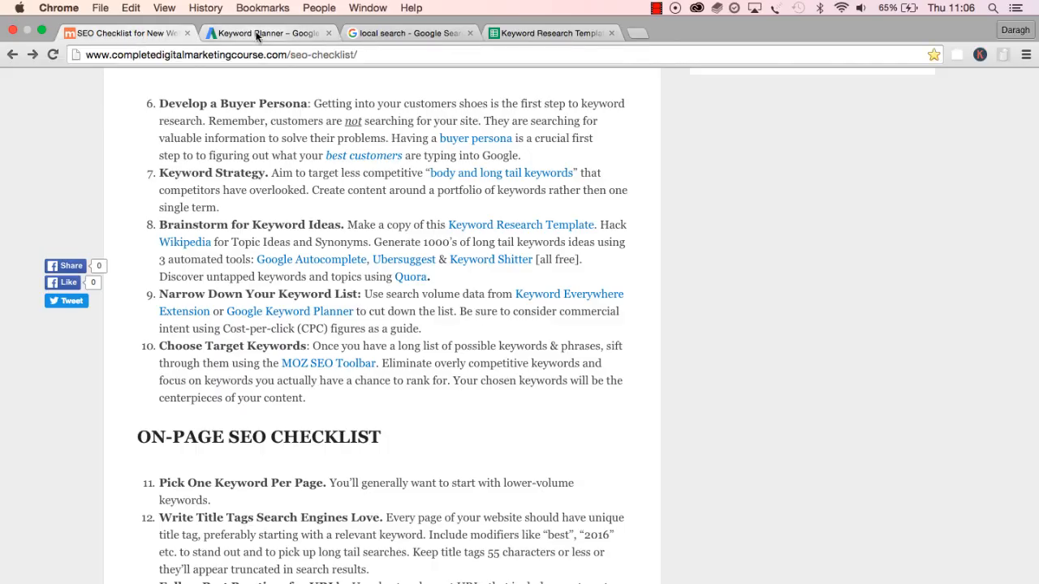
click(514, 35)
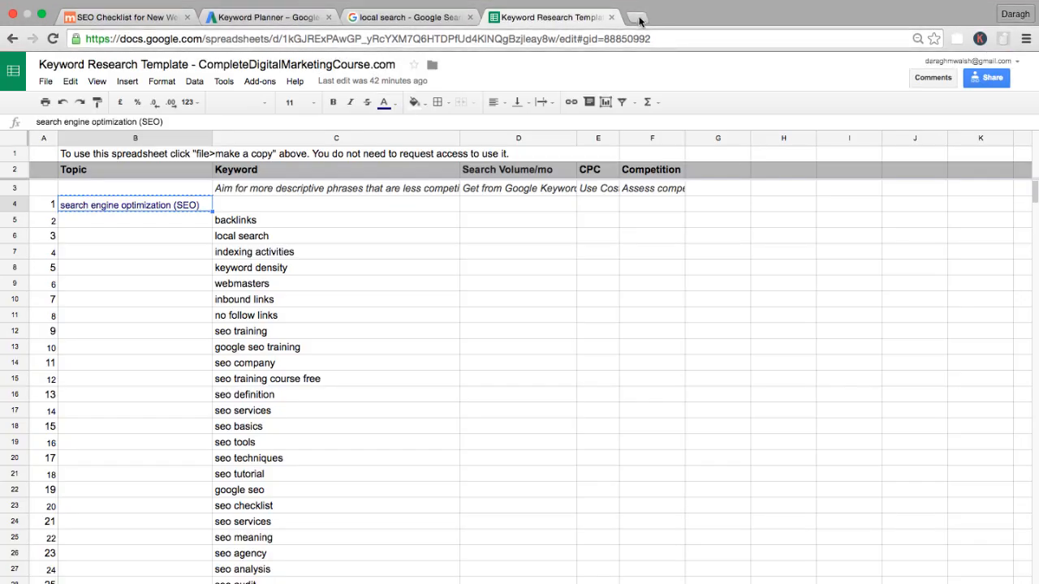
click(980, 39)
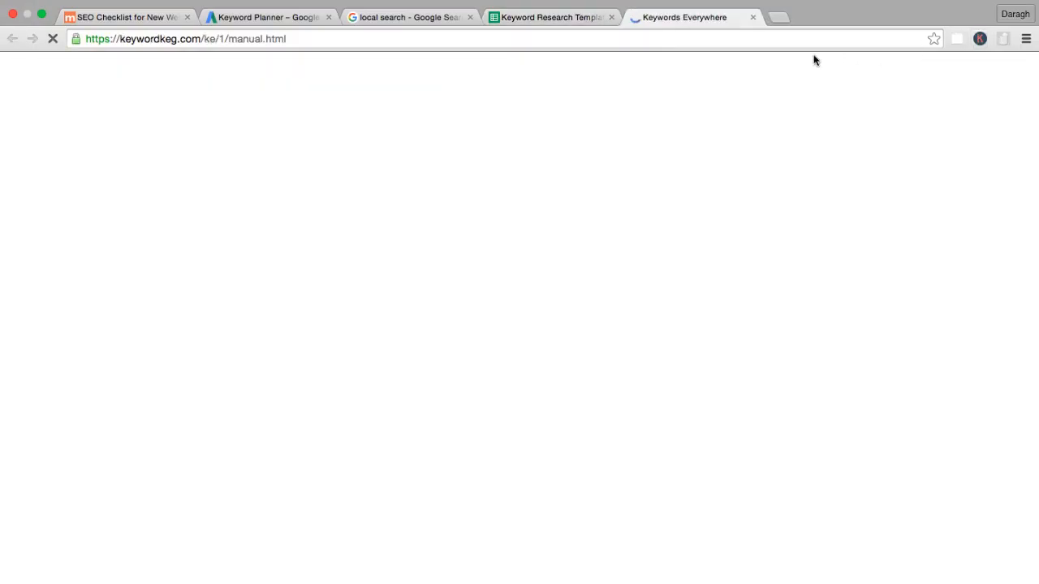
click(295, 158)
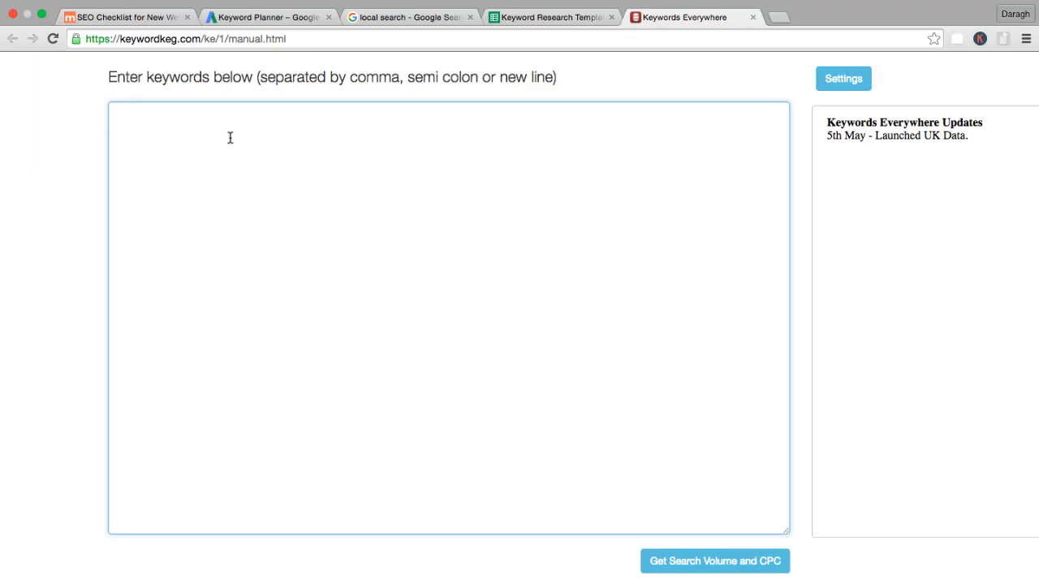
drag(110, 77, 273, 73)
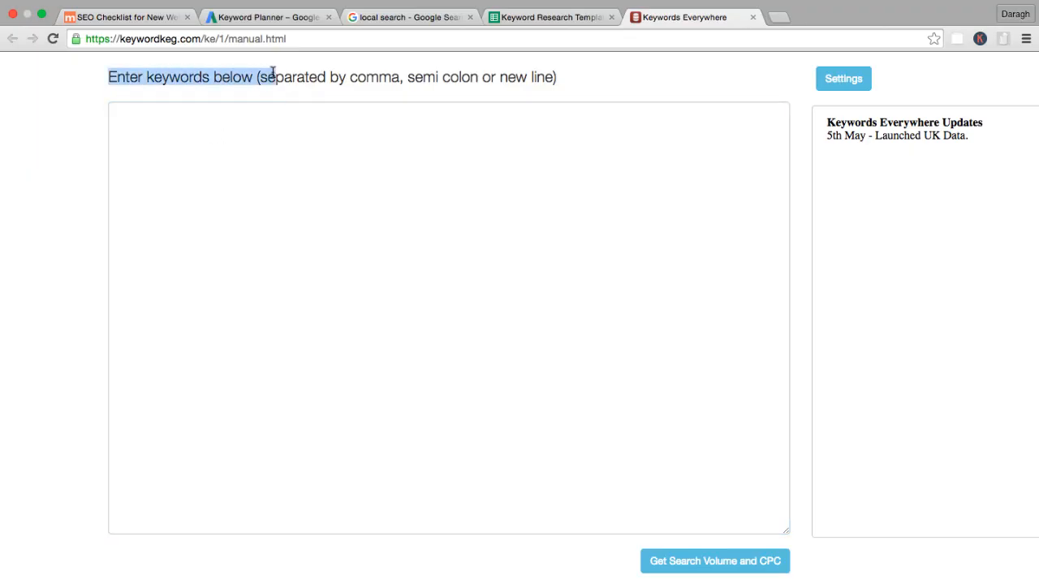
Step: Copy the Keyword column entries from "backlinks" to "seo audit checklist pdf" in the Keyword Research Template spreadsheet
click(503, 14)
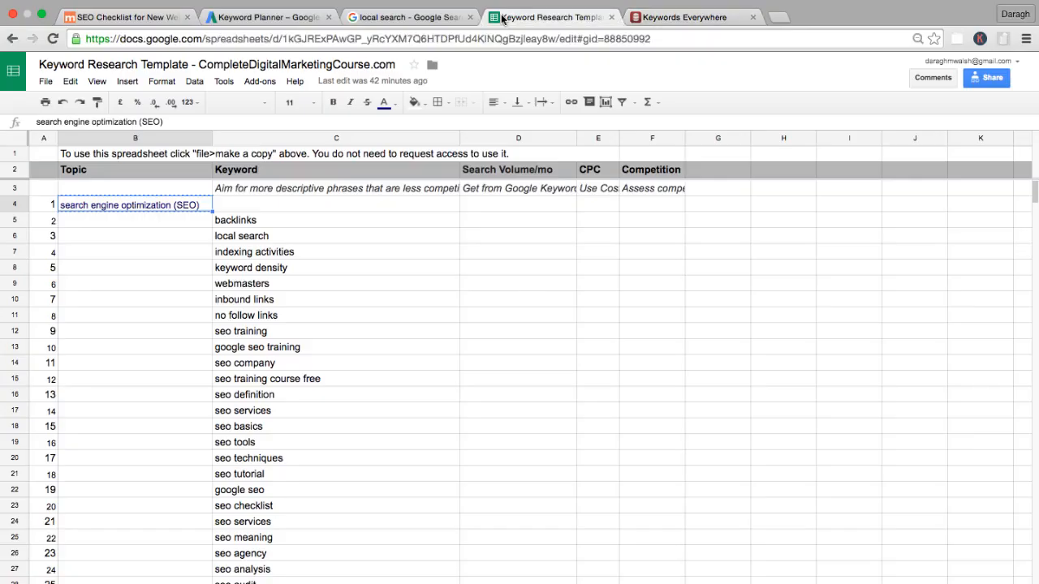
click(271, 220)
key(super+shift+Down)
scroll(277, 431, down, 10)
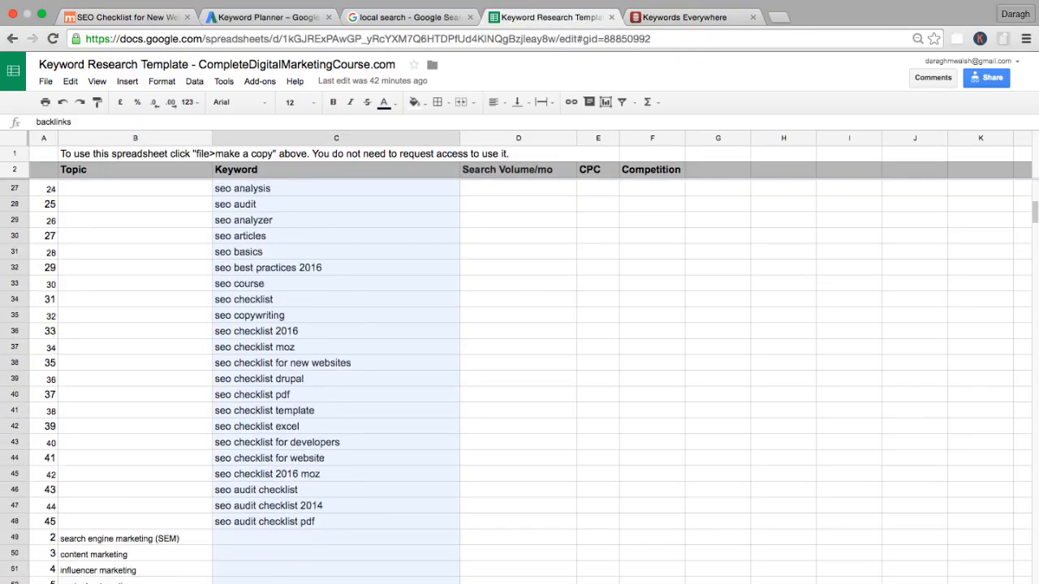
key(super+c)
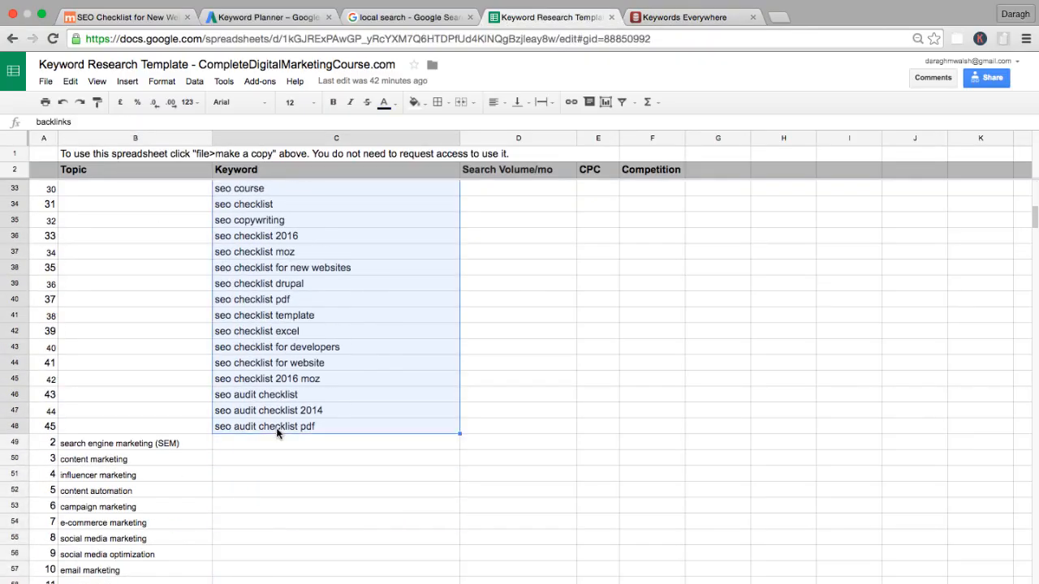
Step: Paste the copied keywords into Keywords Everywhere and get their search volume and CPC
click(643, 19)
click(284, 226)
key(super+v)
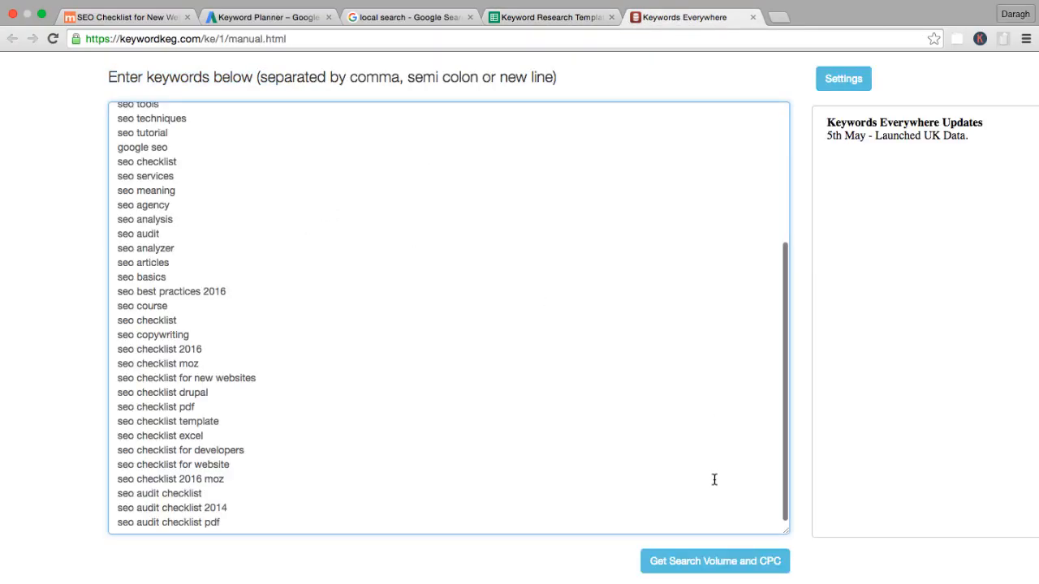
click(695, 564)
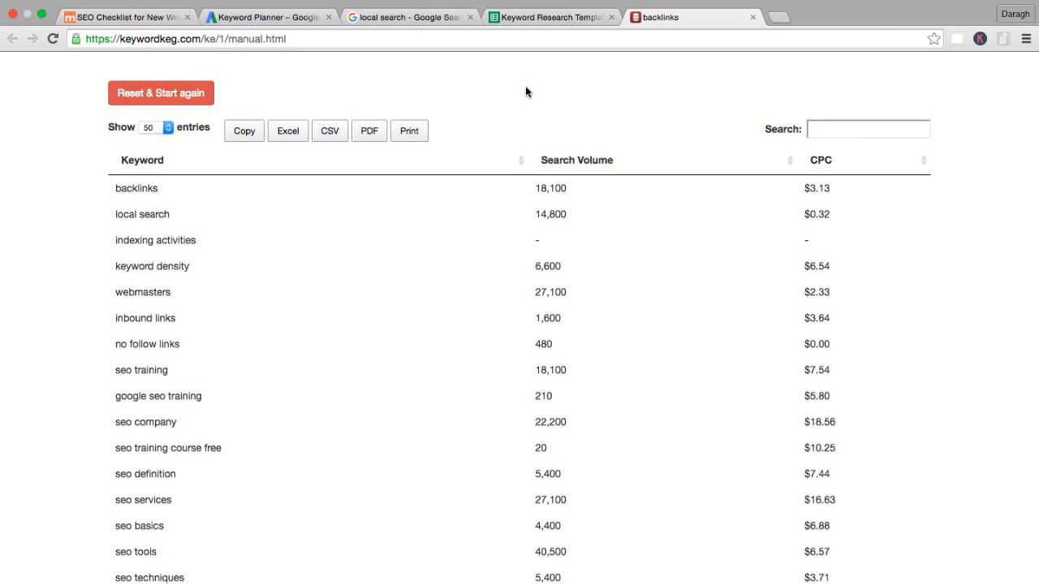
Step: Look over the Keywords Everywhere results, reset them, and check the Country options in the extension's settings, keeping Global
scroll(545, 171, down, 15)
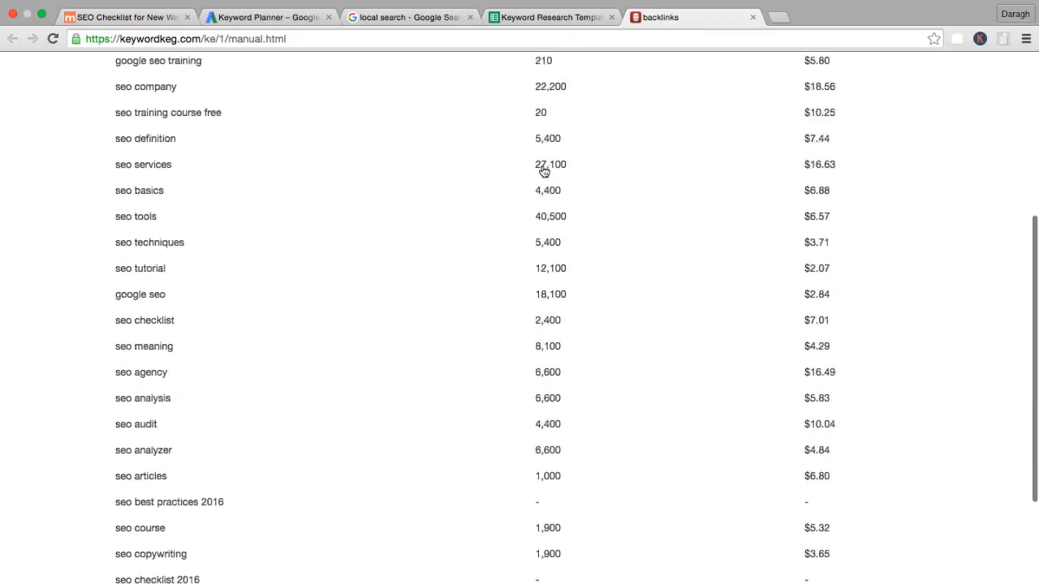
scroll(587, 255, up, 15)
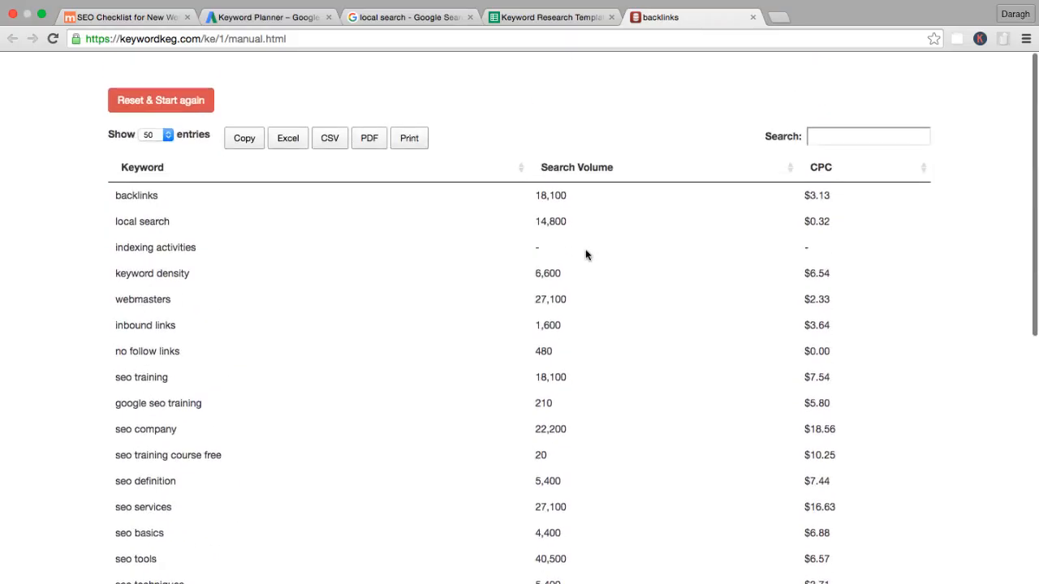
click(156, 92)
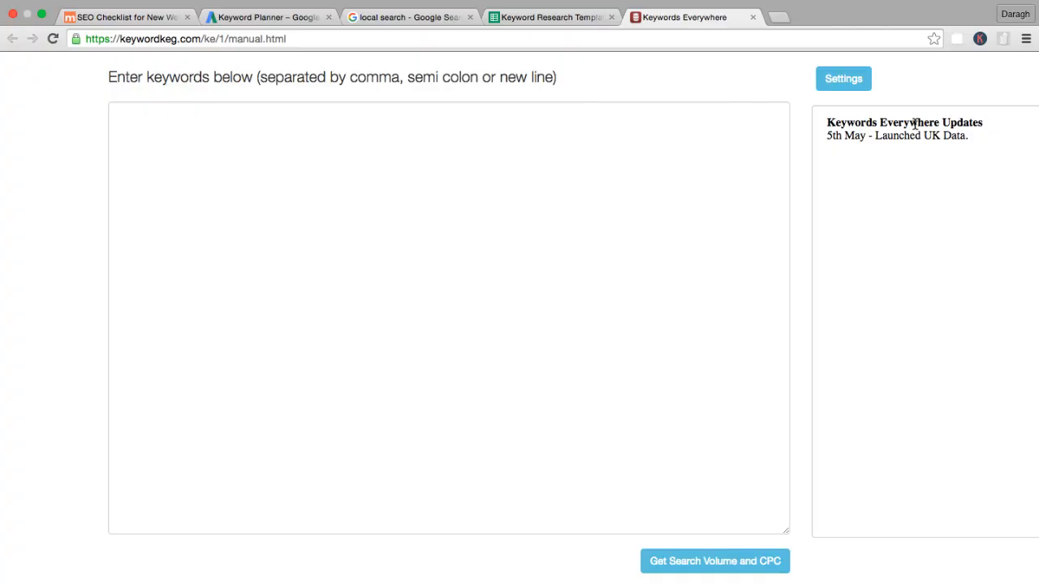
click(844, 78)
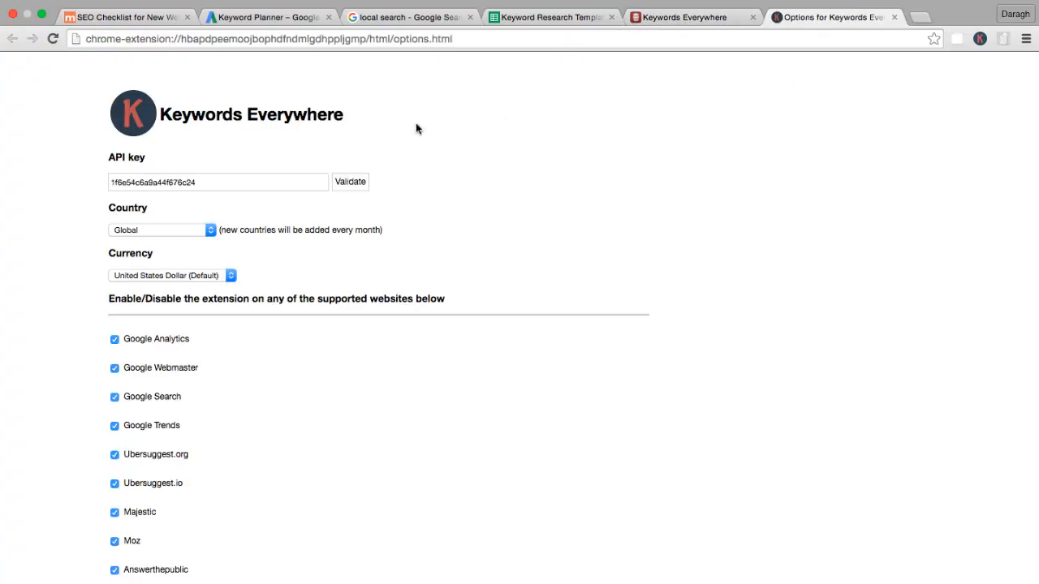
click(205, 230)
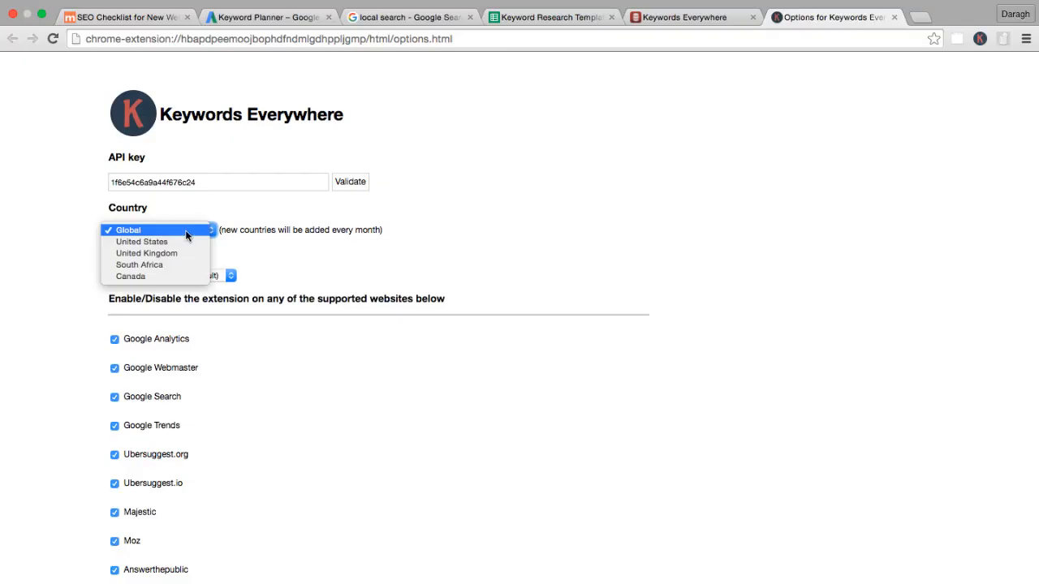
click(185, 230)
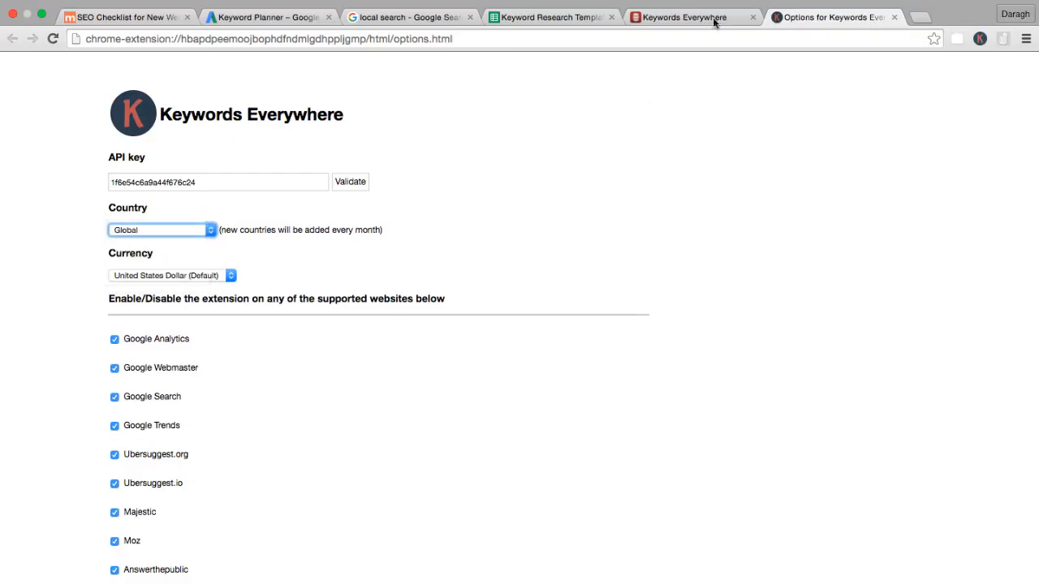
Step: Return to Keyword Planner's search volume start form and target the location Dublin, Dublin City, Ireland
click(267, 32)
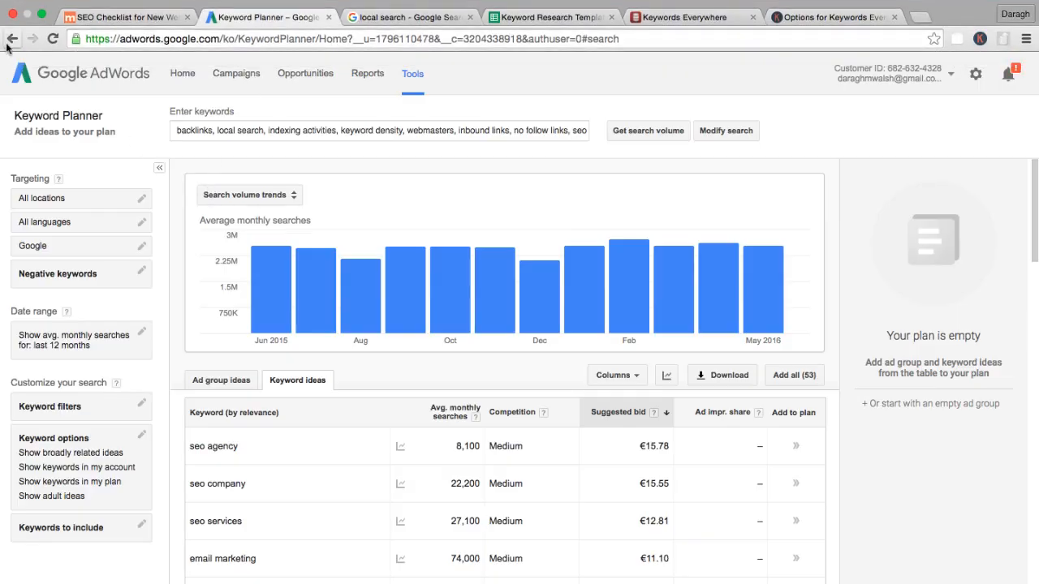
click(11, 39)
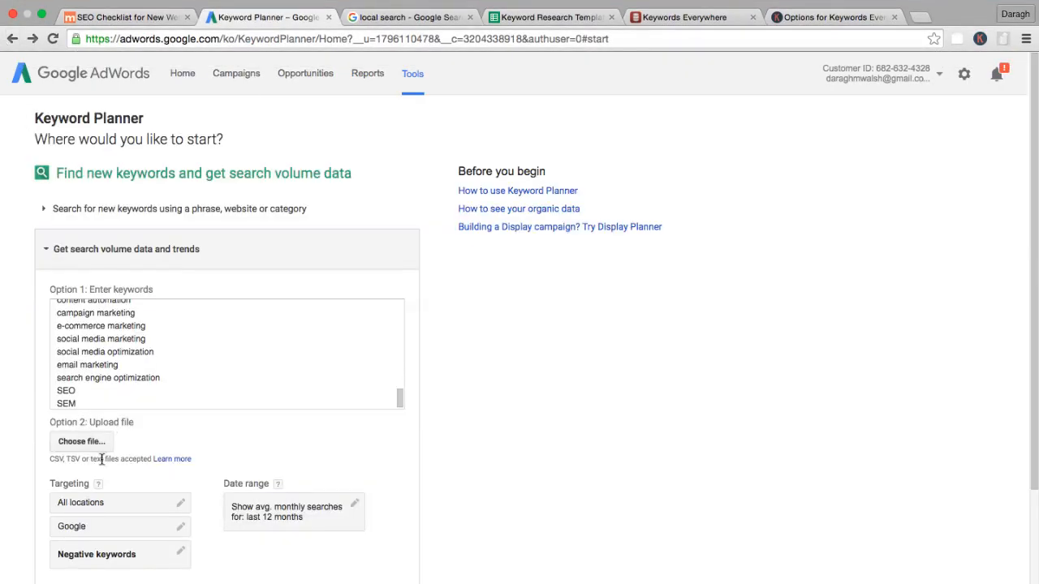
click(112, 503)
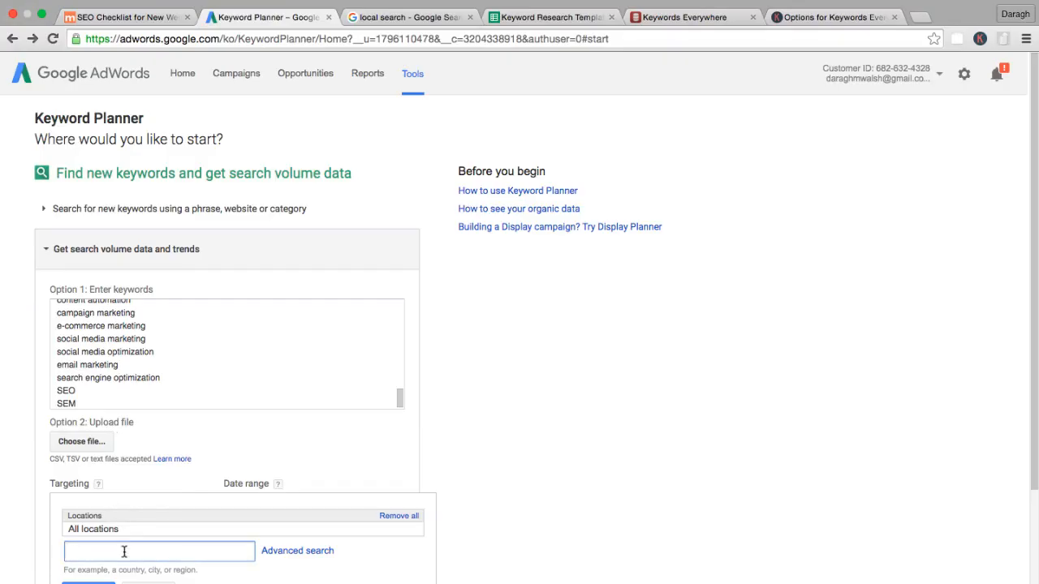
text(dublin)
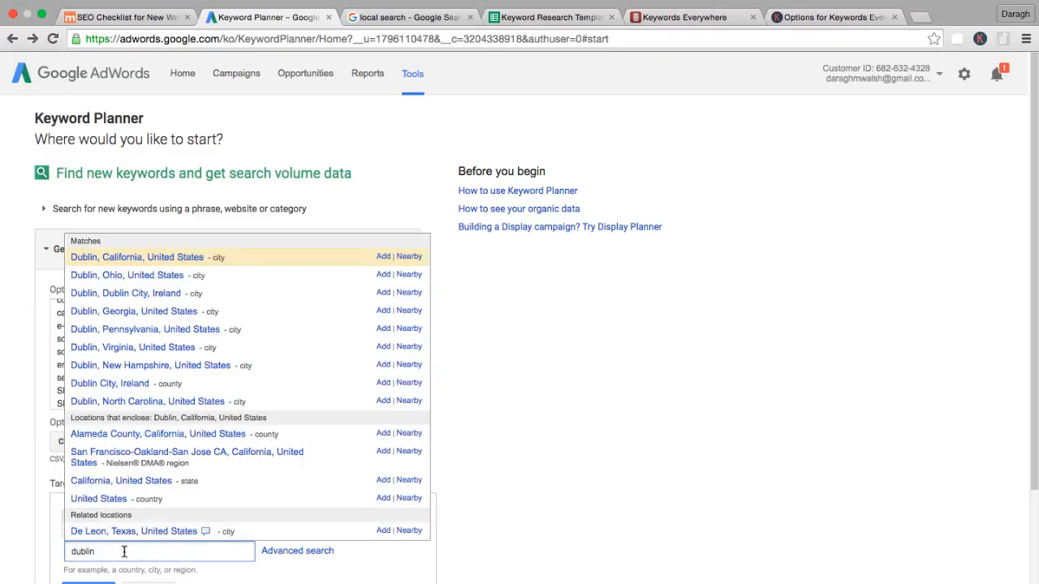
click(125, 292)
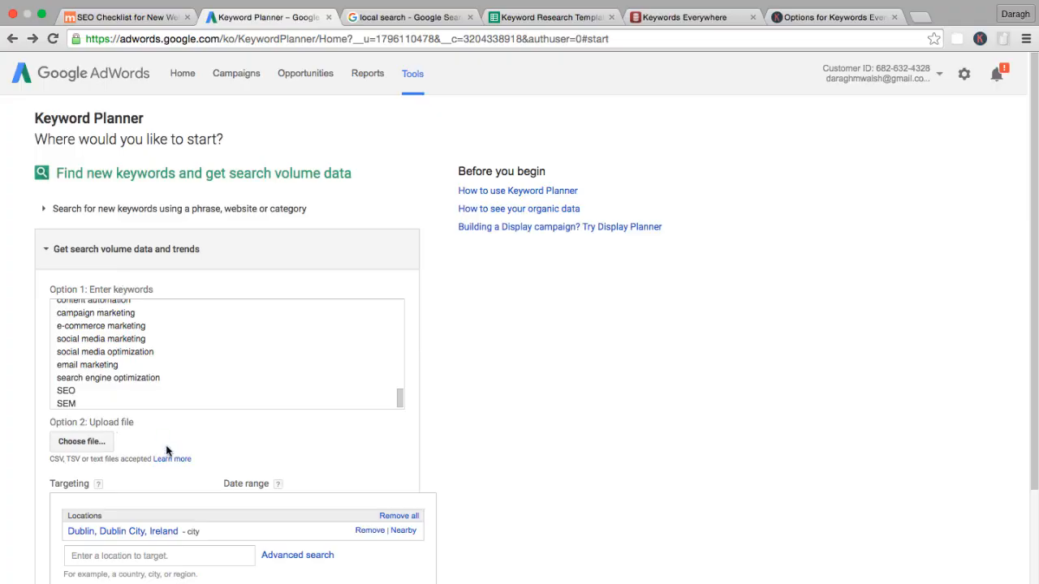
Step: Review the SEO checklist's keyword research section, the Keyword Planner form, and the spreadsheet's Search Volume, CPC and Competition columns
click(144, 18)
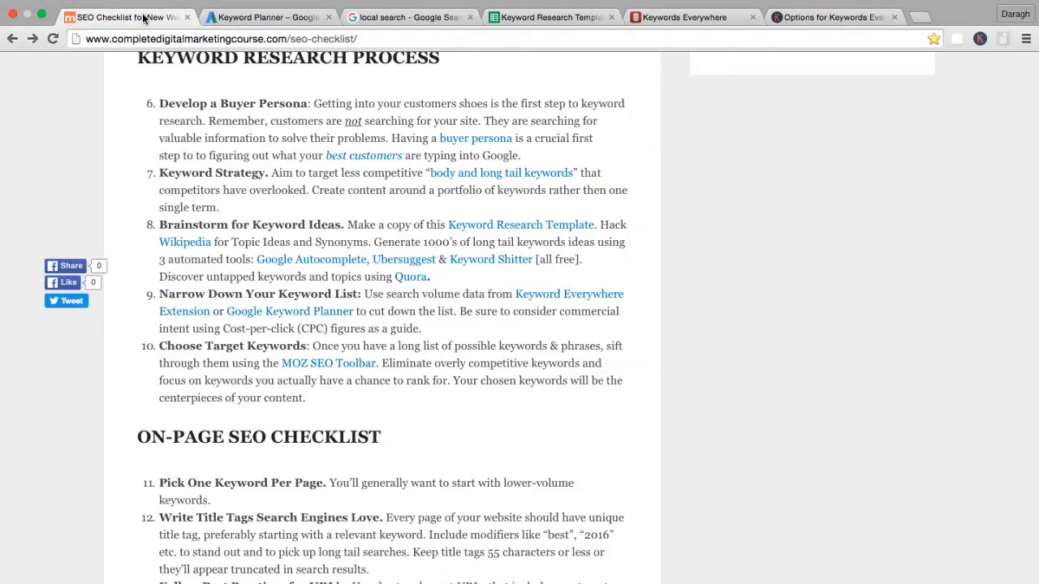
click(505, 18)
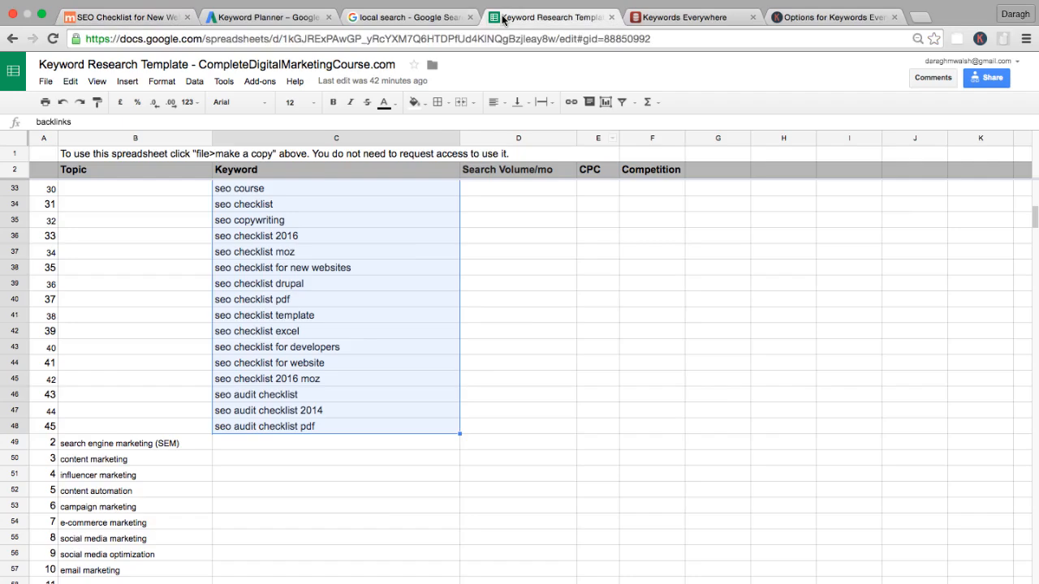
click(558, 321)
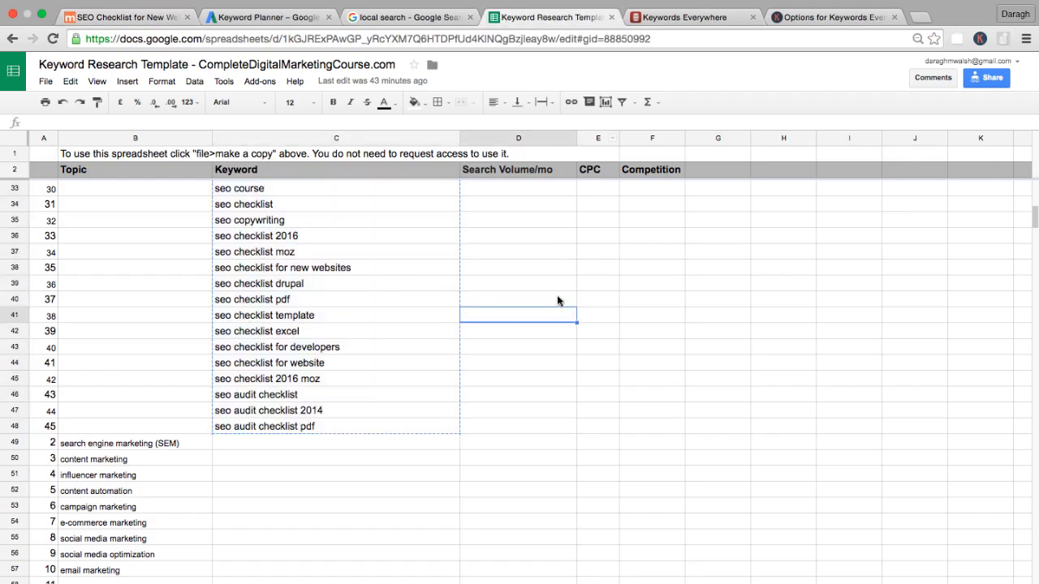
click(366, 19)
click(271, 17)
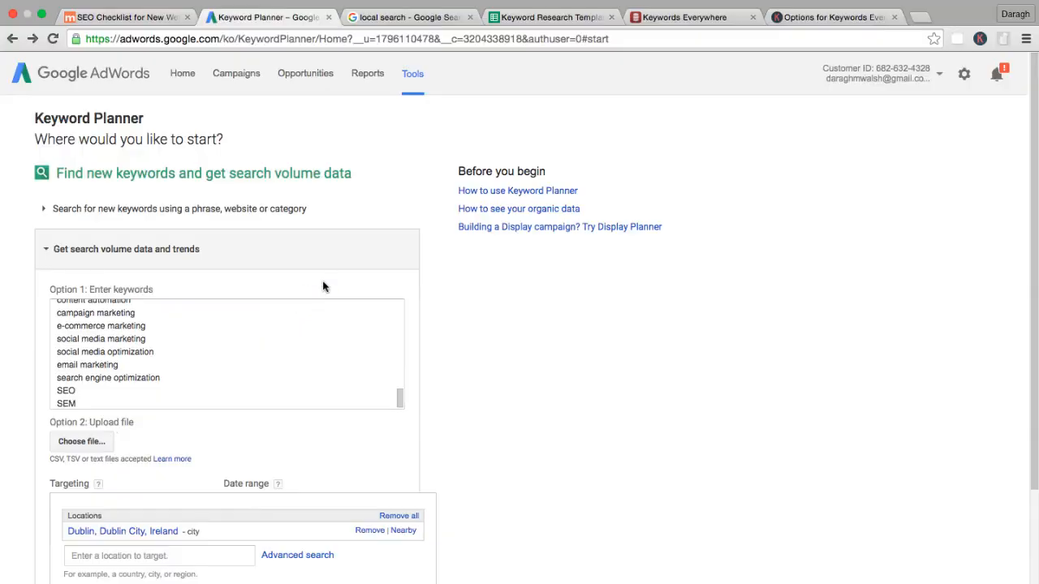
click(510, 17)
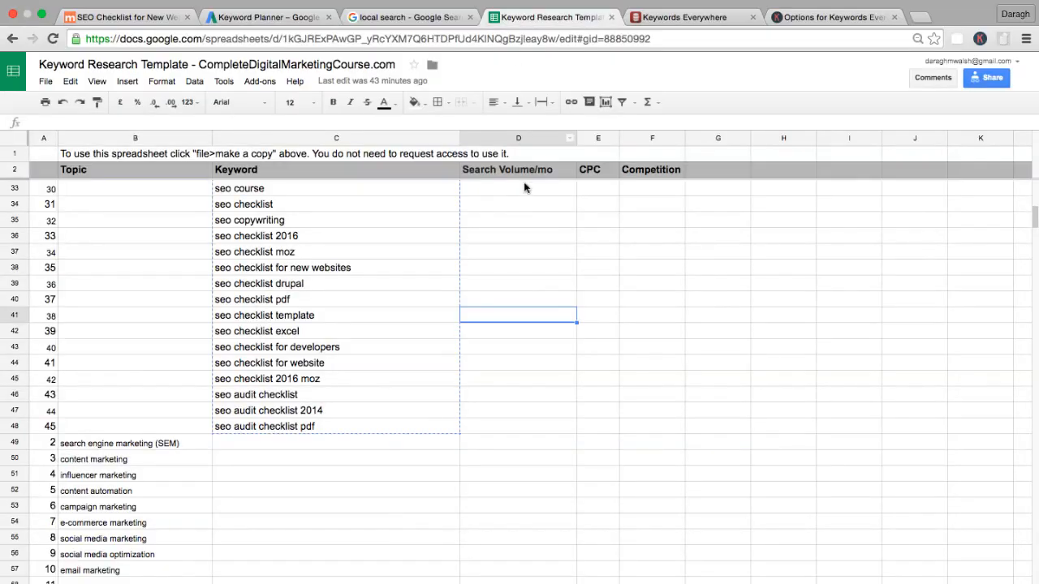
scroll(492, 243, up, 4)
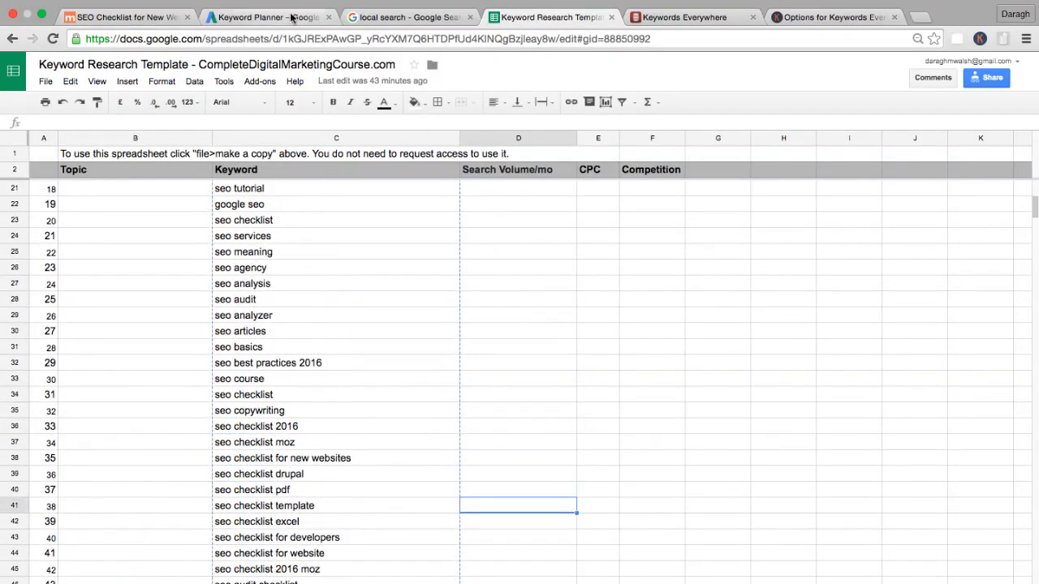
click(649, 17)
click(560, 17)
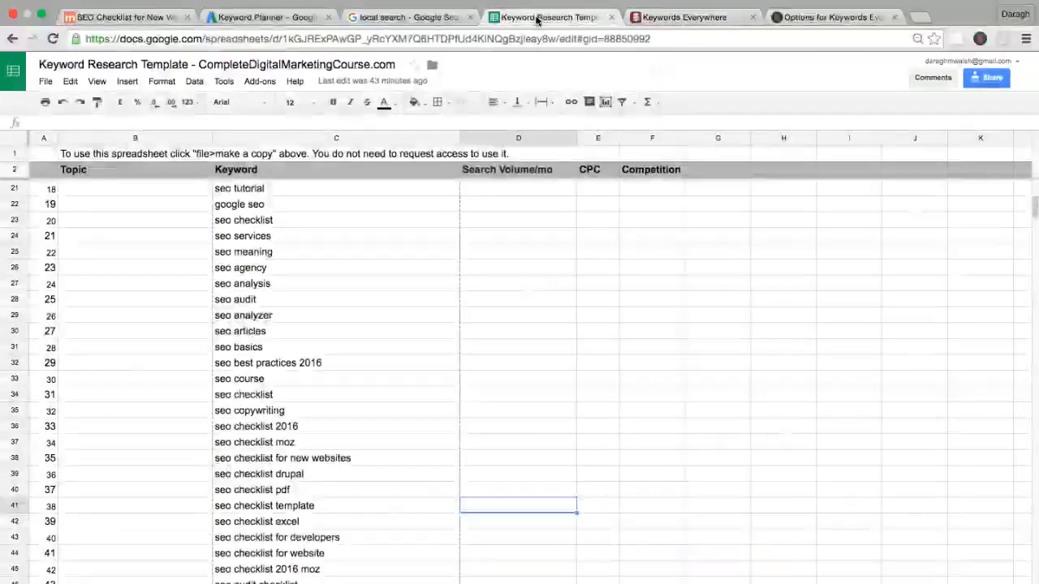
key(ctrl+c)
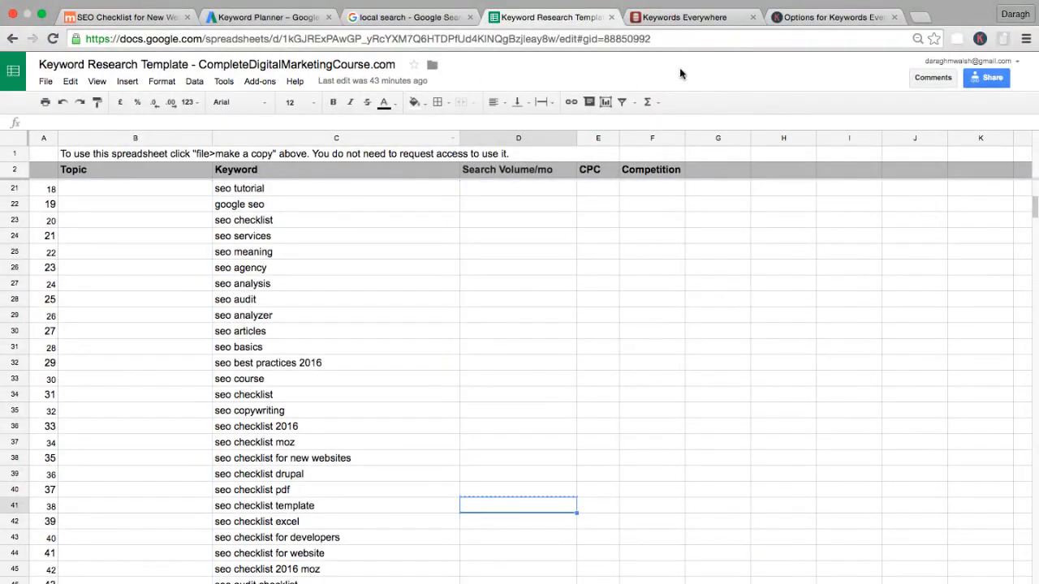
click(681, 20)
click(314, 263)
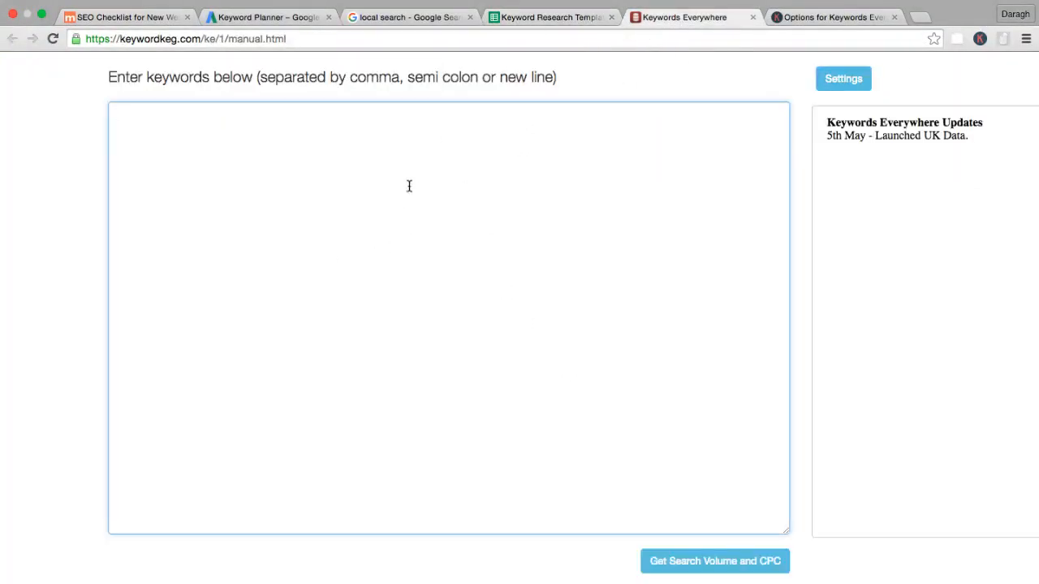
Step: Copy the spreadsheet's Keyword column entries again, from "backlinks" down to "seo audit checklist pdf"
click(552, 20)
scroll(343, 231, up, 10)
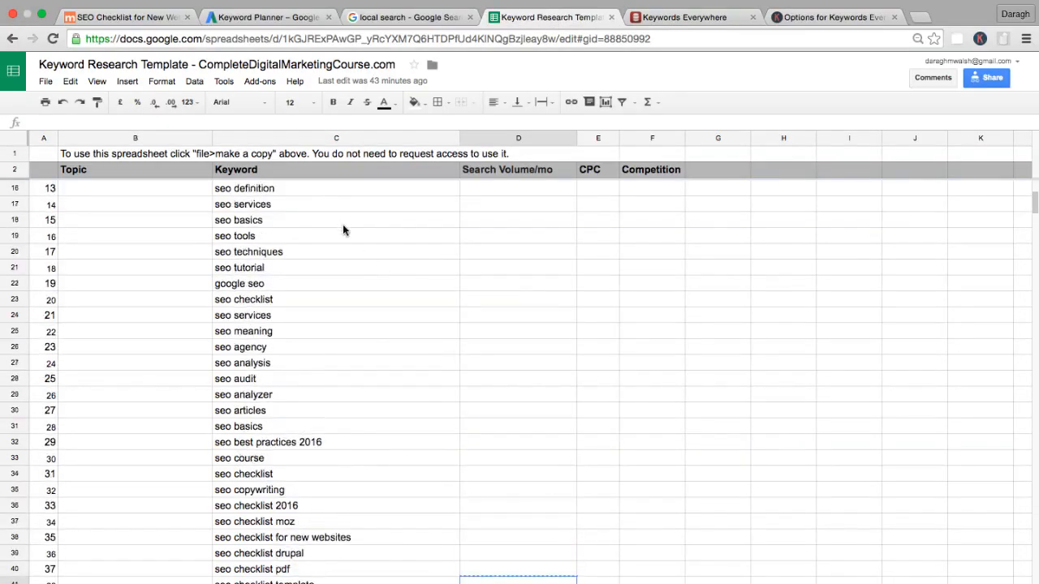
drag(343, 224, 332, 366)
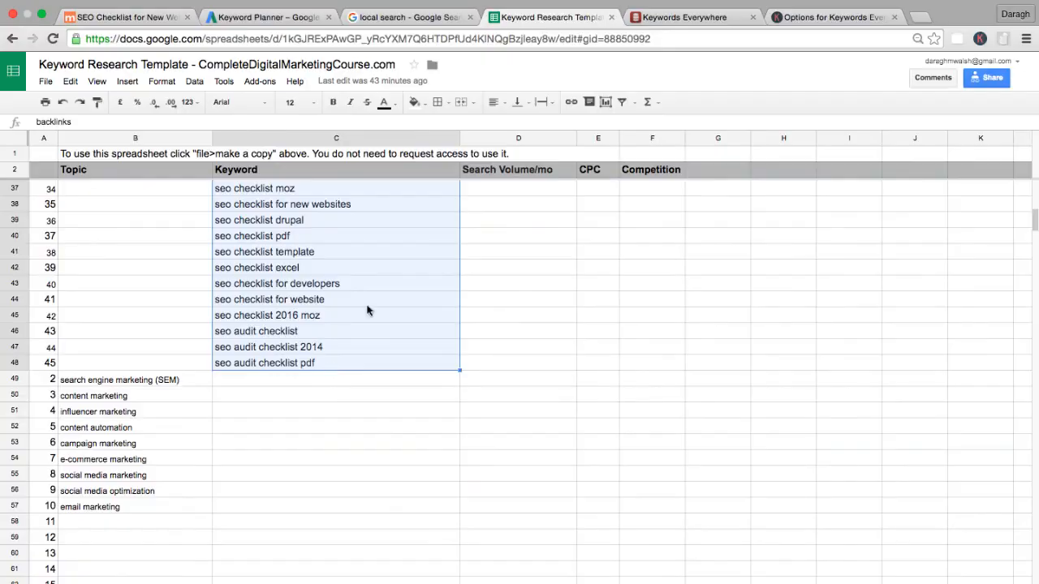
key(super+c)
Step: Enter the copied keywords in the Keywords Everywhere bulk page and retrieve their search volume and CPC
click(673, 17)
click(399, 211)
key(super+v)
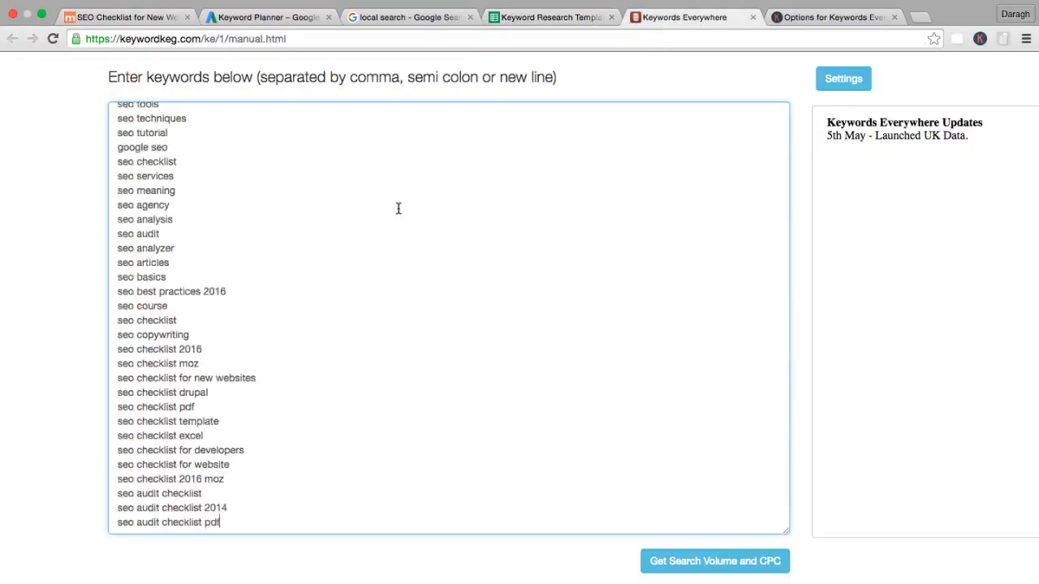
click(690, 561)
scroll(691, 563, down, 1)
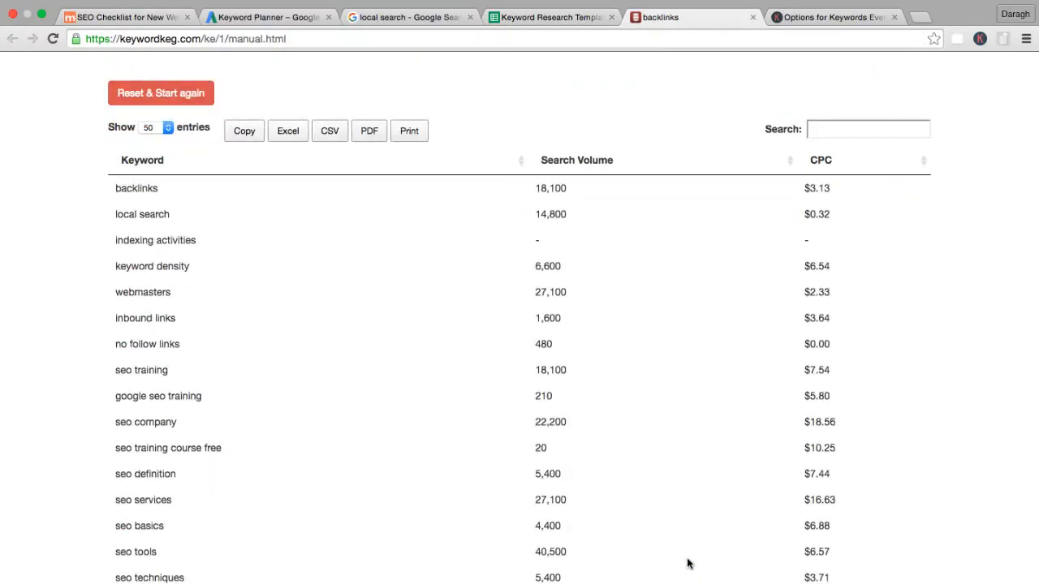
Step: Copy the Keywords Everywhere results table and paste it into the spreadsheet starting at the "backlinks" cell, C5
click(245, 132)
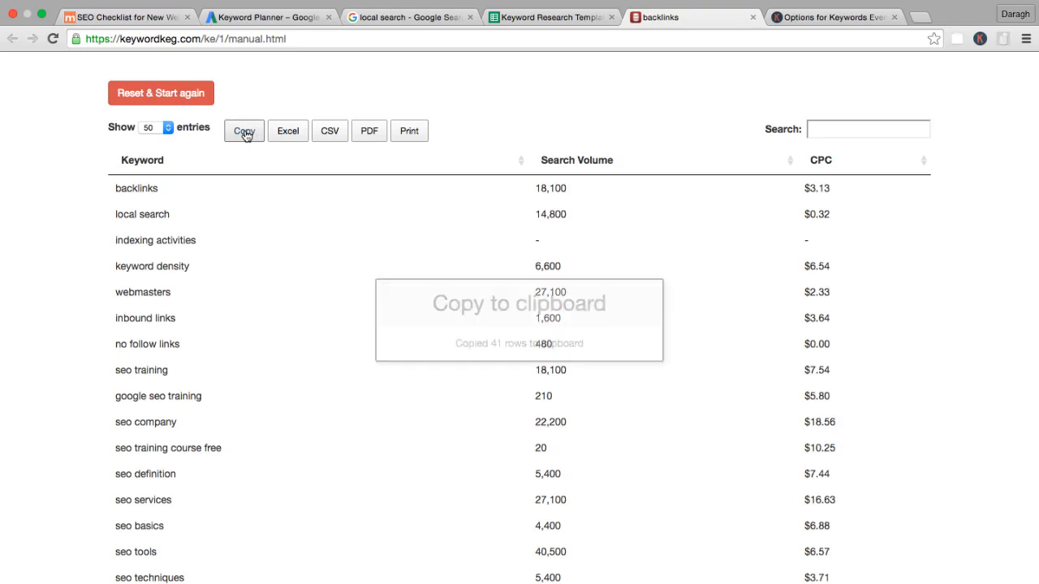
click(533, 8)
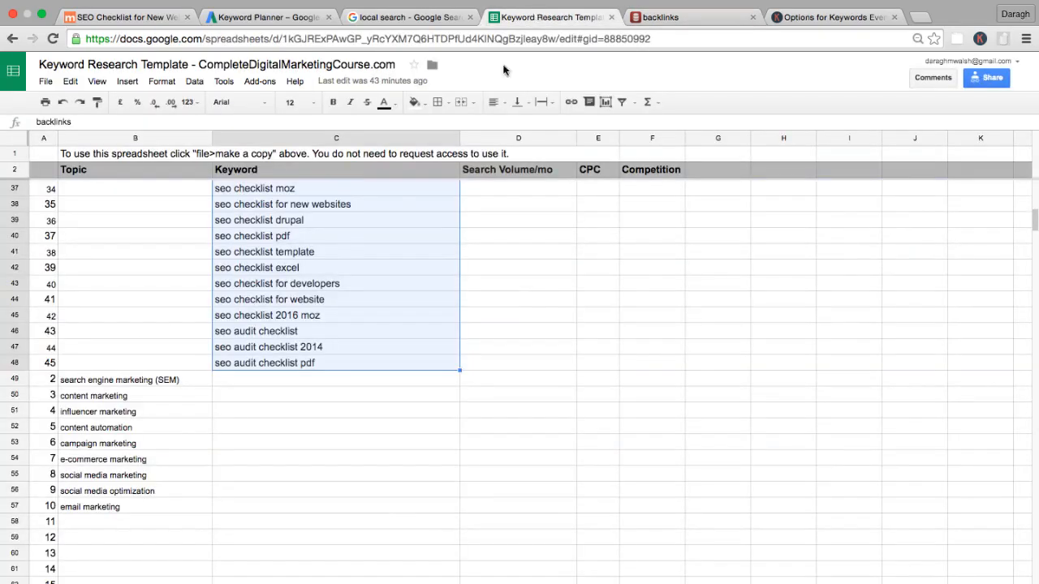
scroll(442, 181, up, 10)
click(294, 223)
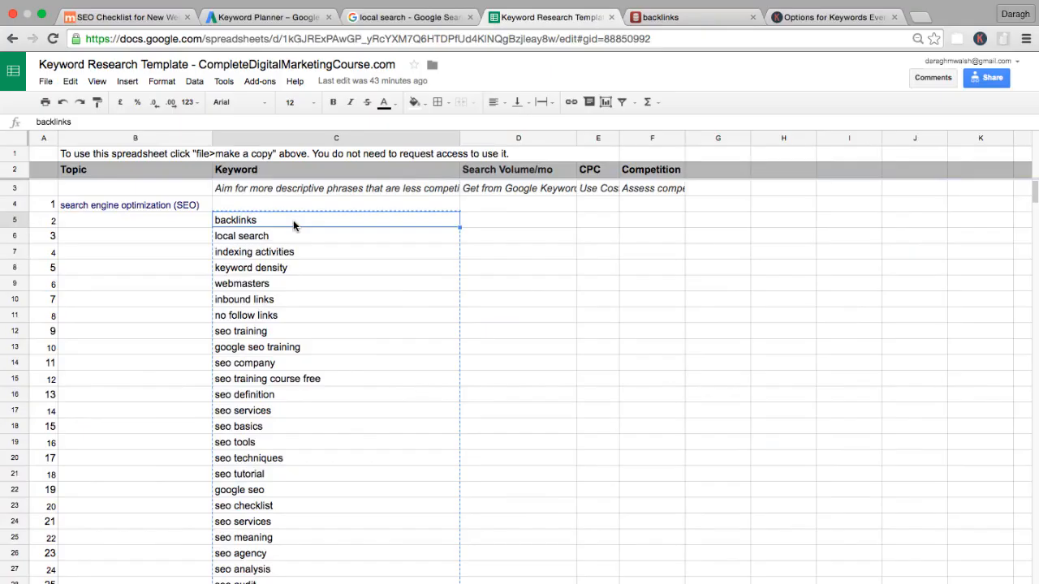
key(ctrl+v)
click(655, 254)
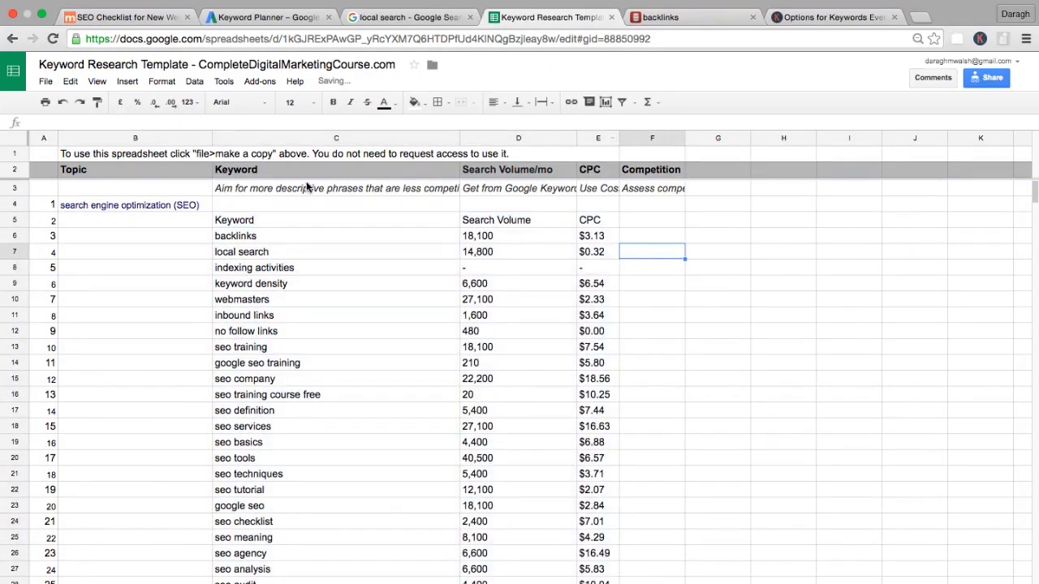
Step: Delete the pasted header row, row 5, from the spreadsheet and look over the keyword data
click(11, 221)
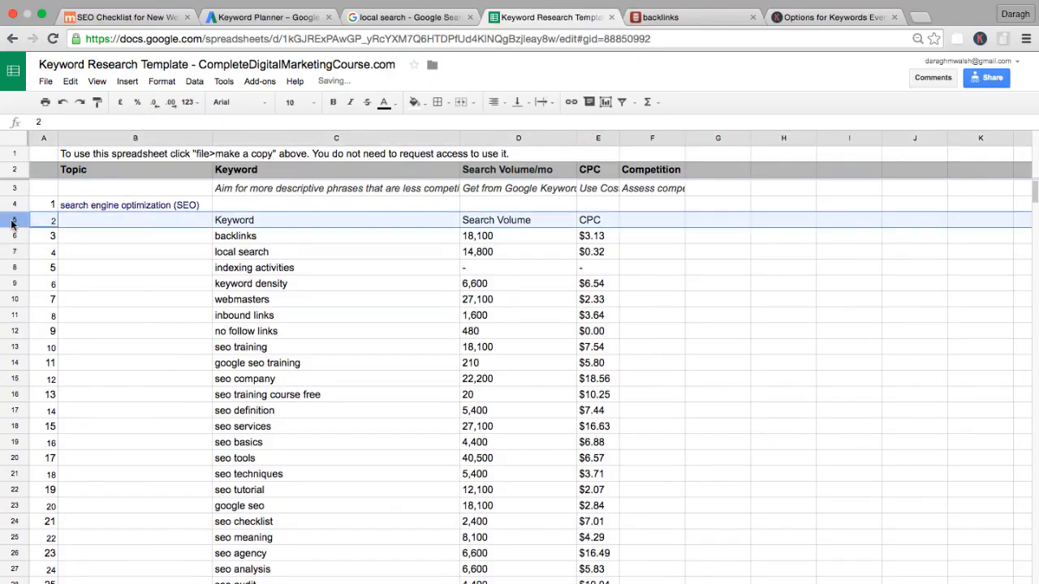
right_click(12, 224)
click(42, 346)
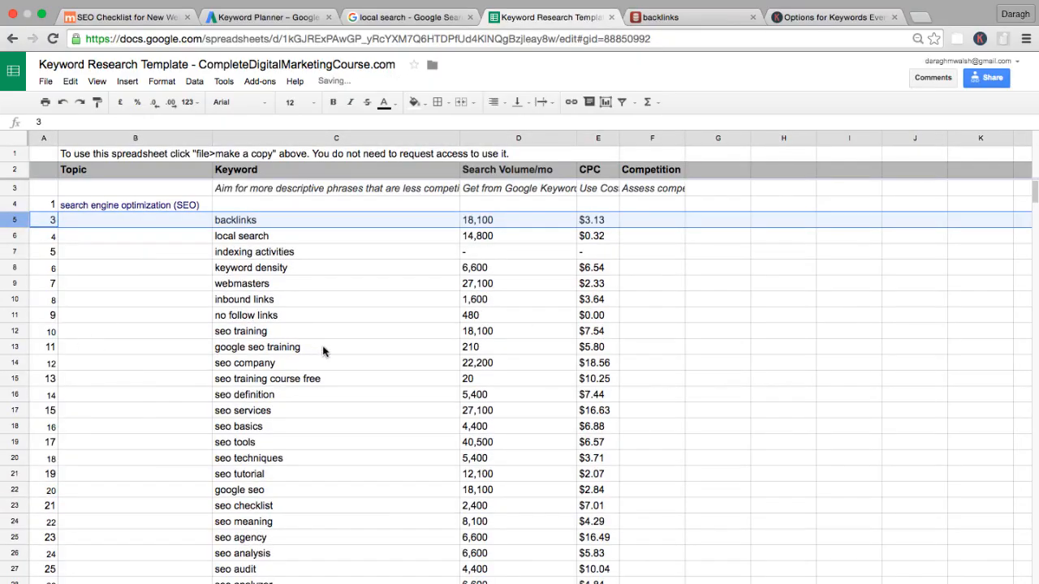
click(325, 349)
scroll(325, 349, down, 2)
scroll(325, 349, up, 1)
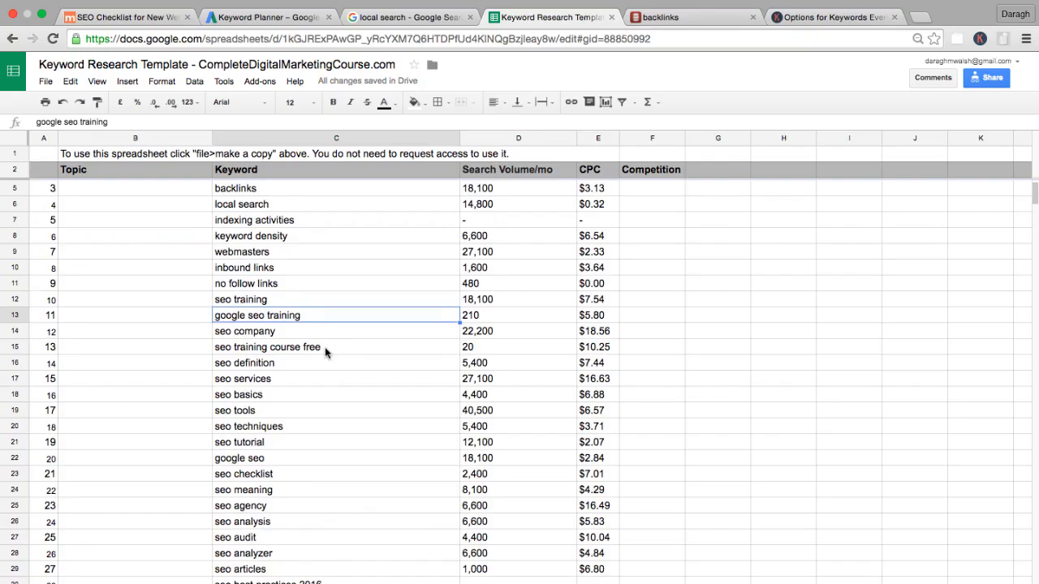
Step: Highlight the entire "seo checklist" row, row 23, with a bright green fill and keep its text black
click(230, 477)
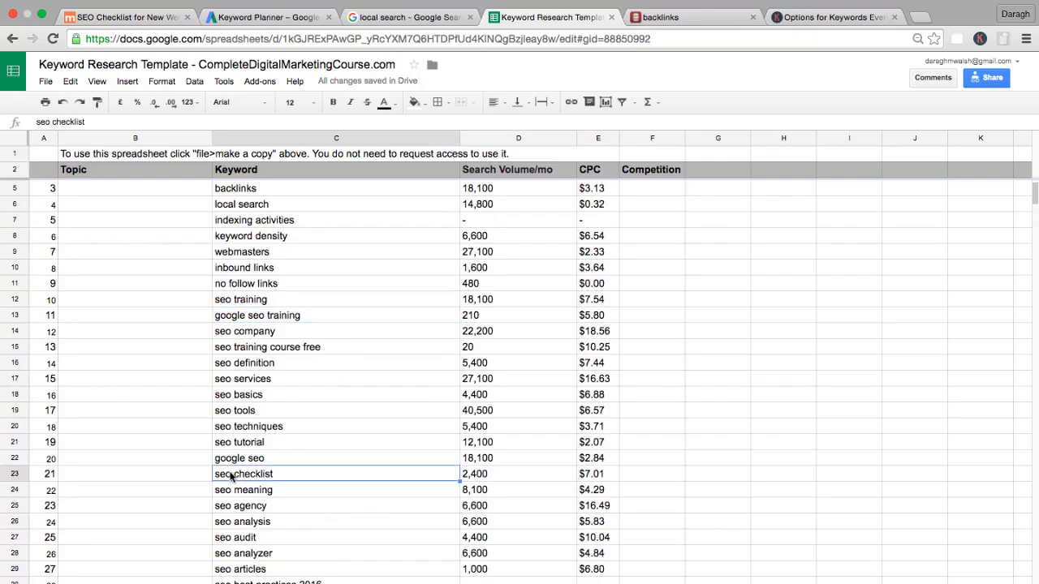
click(26, 473)
click(386, 102)
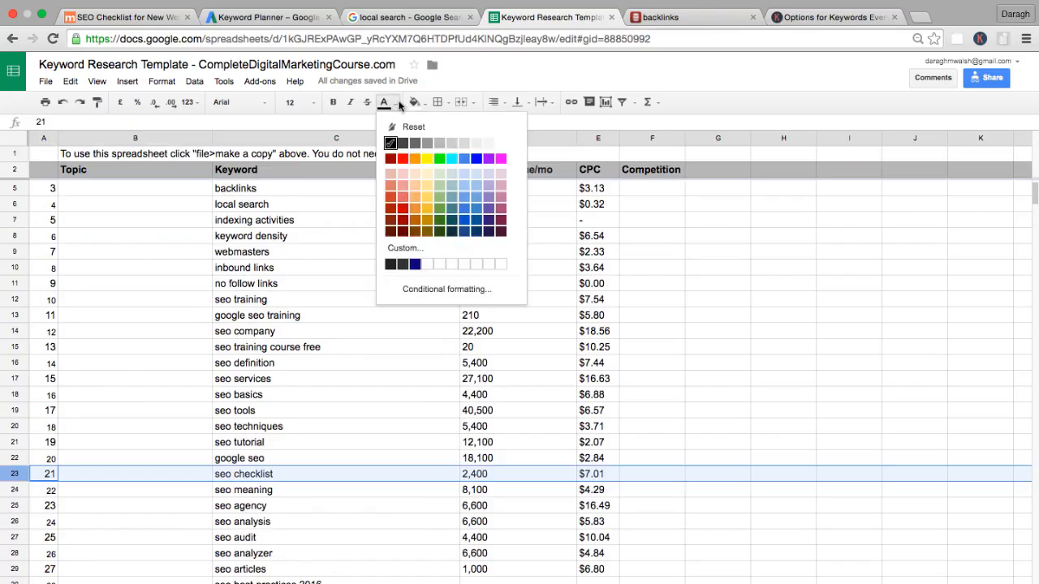
click(436, 145)
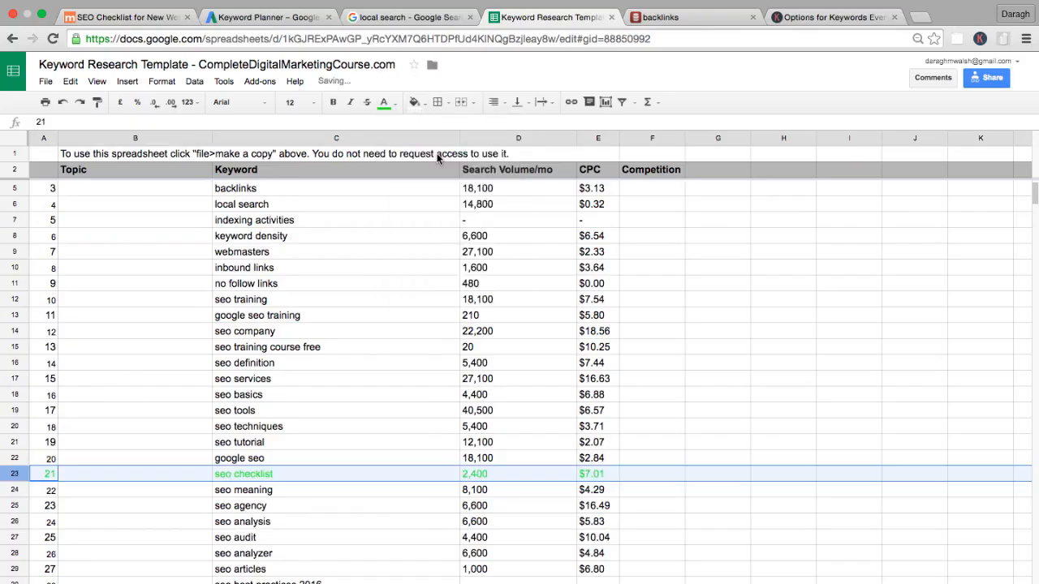
click(388, 102)
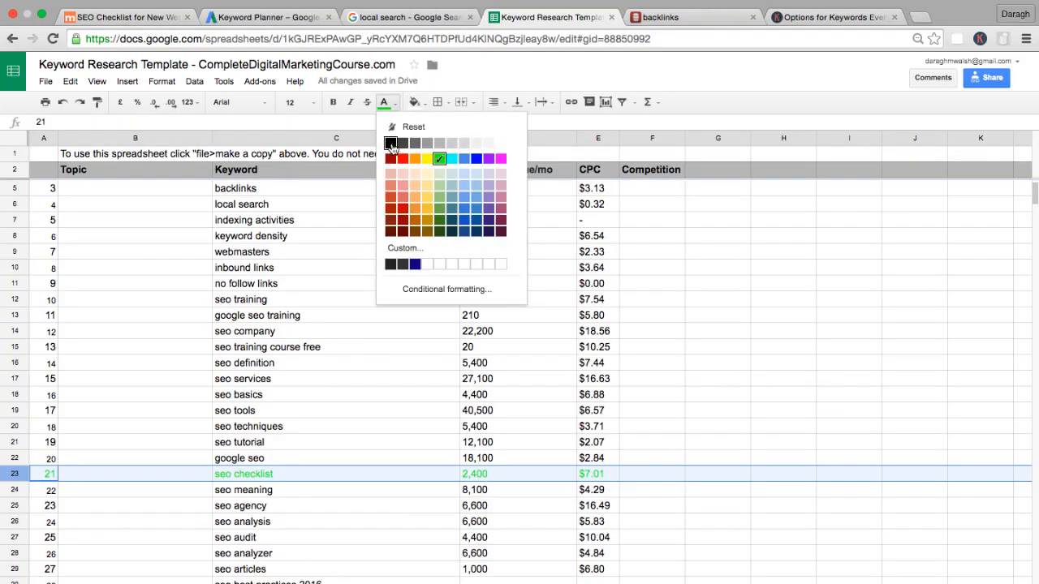
click(390, 144)
click(414, 101)
click(468, 160)
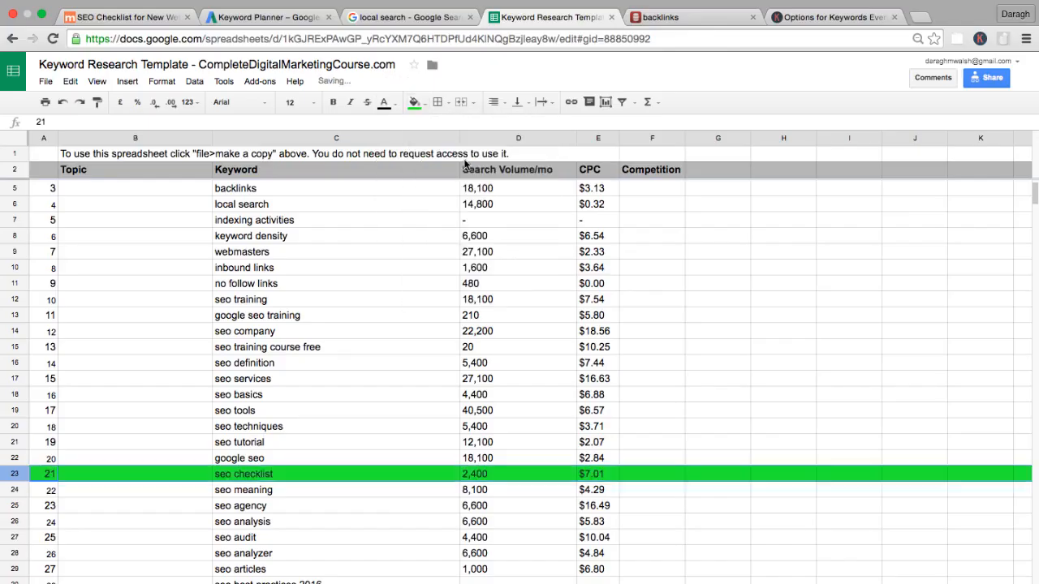
click(373, 335)
Step: Highlight the "seo checklist for website" keyword with its search volume and CPC cells, C41 to E41, in bright green
scroll(335, 391, down, 3)
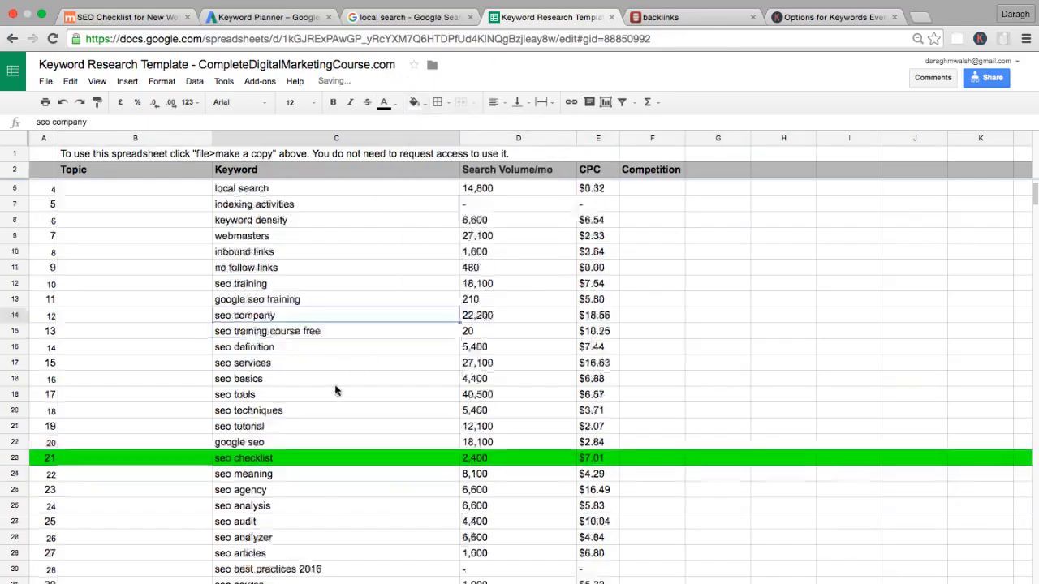
scroll(335, 391, down, 2)
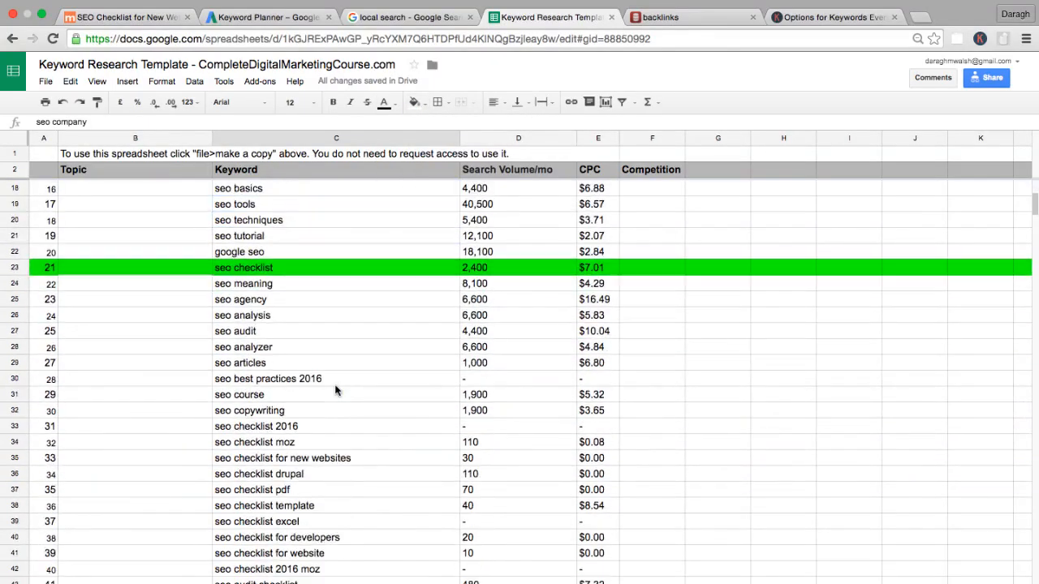
click(263, 380)
click(253, 431)
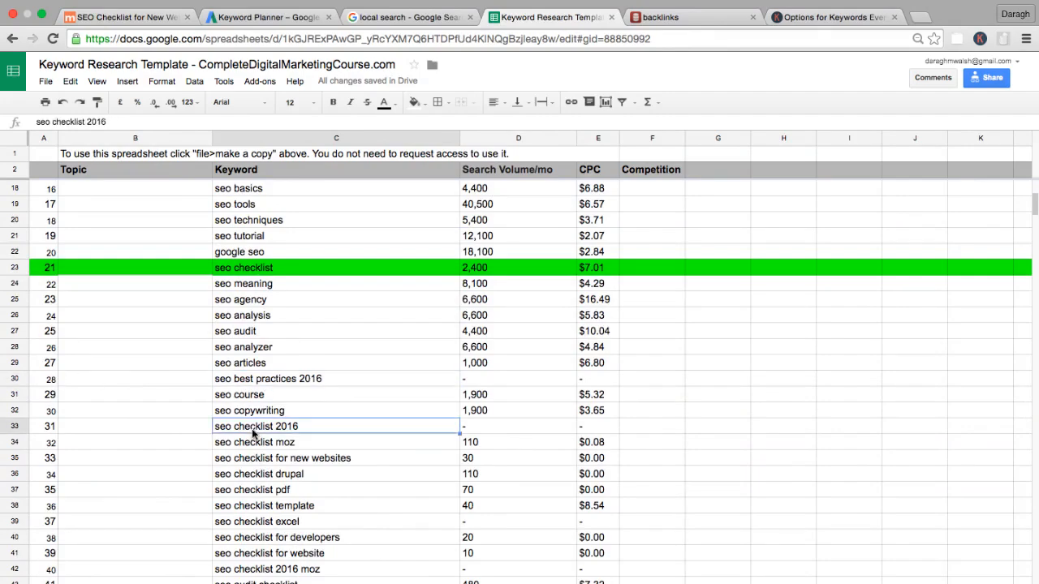
scroll(252, 434, down, 3)
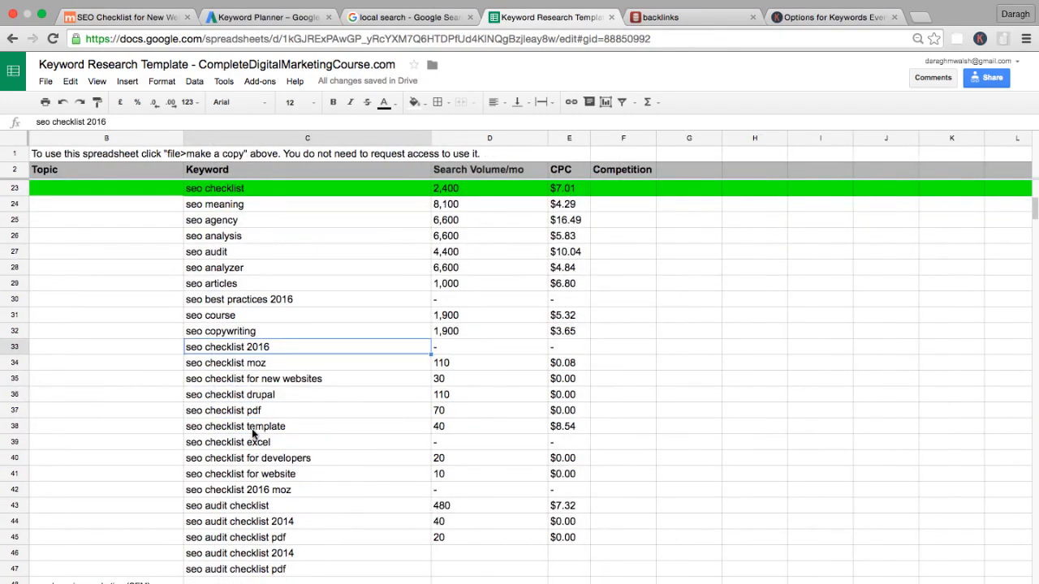
scroll(253, 435, left, 1)
drag(272, 475, 600, 474)
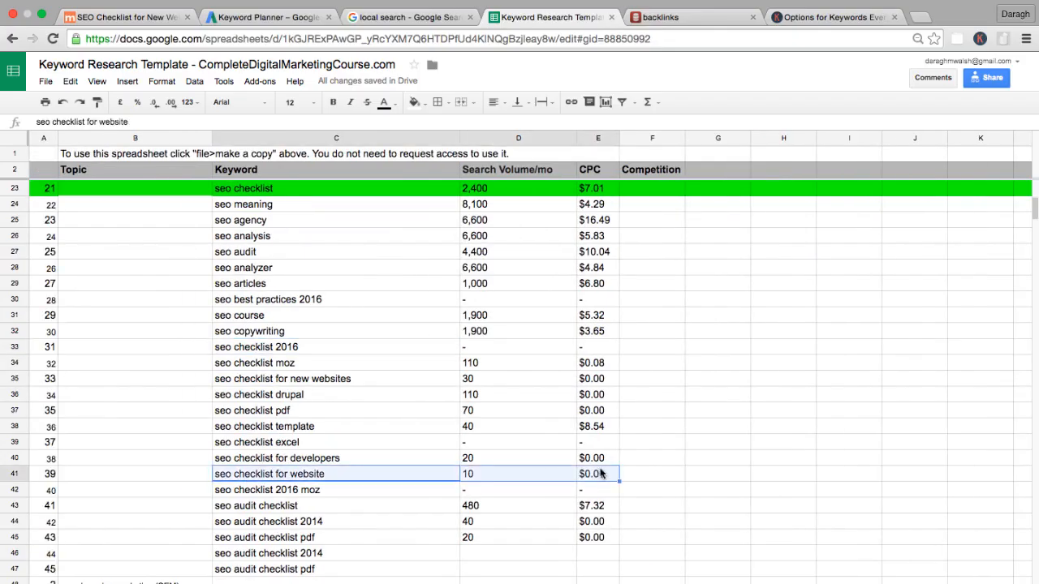
click(414, 103)
click(468, 160)
click(490, 479)
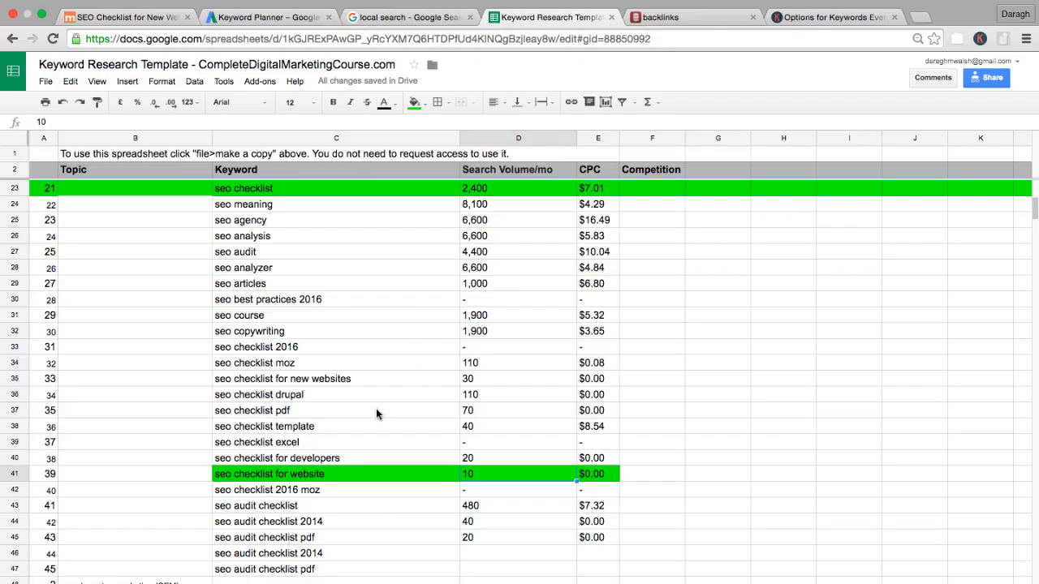
Step: Highlight the "seo audit checklist" keyword with its search volume and CPC cells, C43 to E43, in bright green
drag(255, 508, 599, 506)
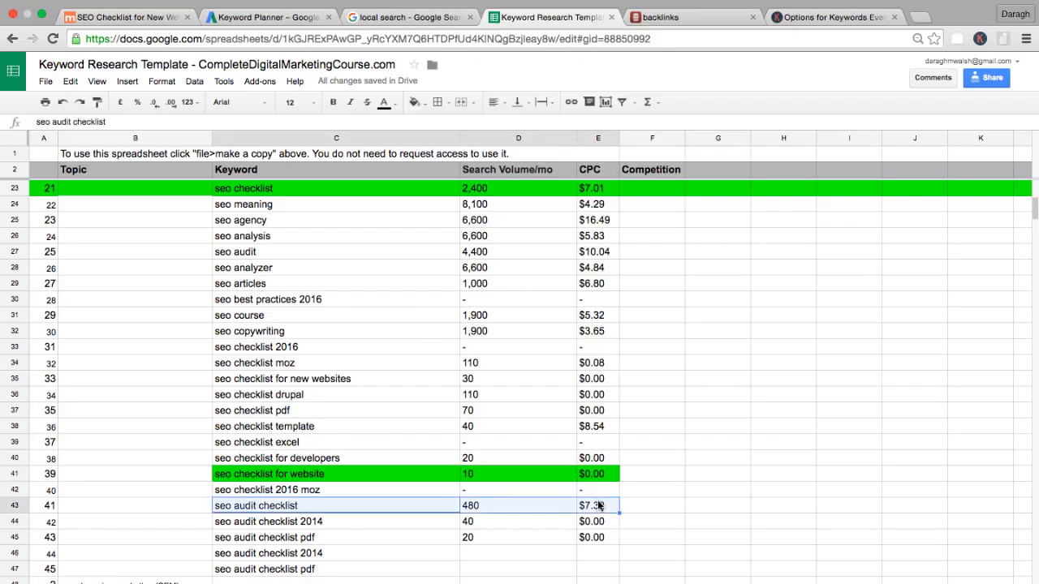
click(416, 103)
click(471, 160)
click(380, 416)
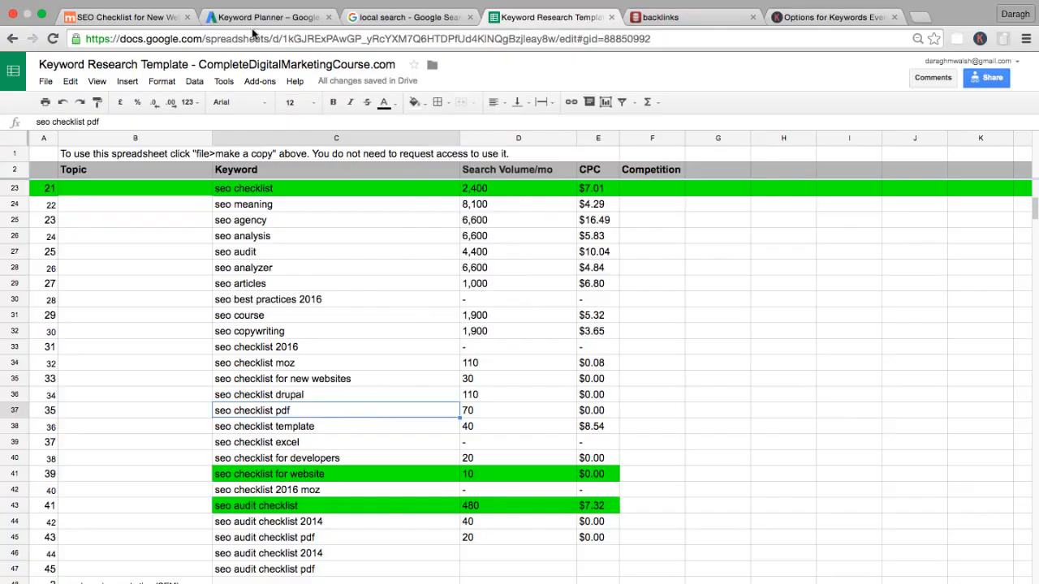
Step: Switch to the SEO checklist page and select the "Choose Target Keywords" heading of item 10
click(428, 444)
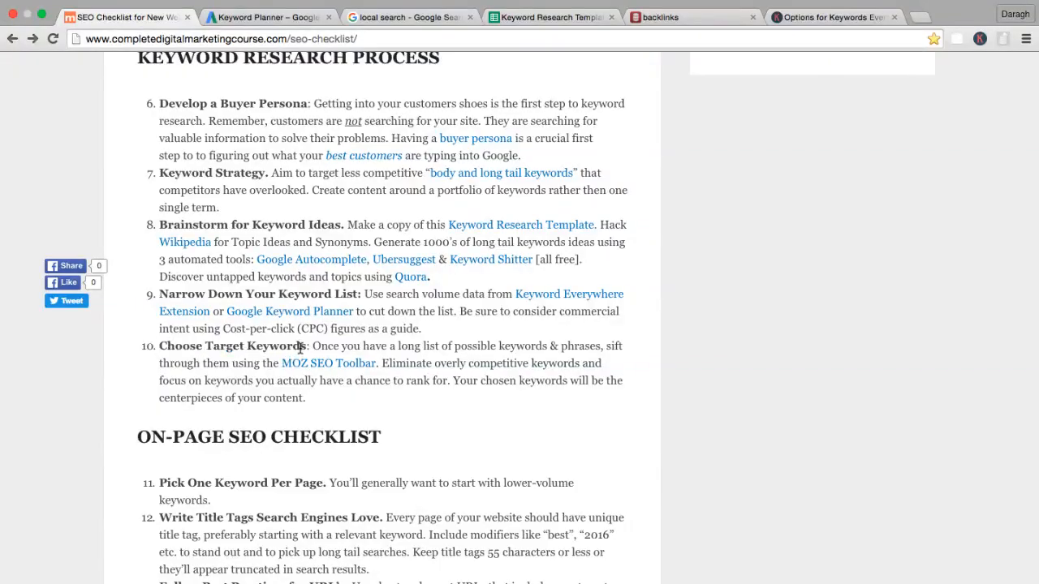
drag(159, 347, 310, 347)
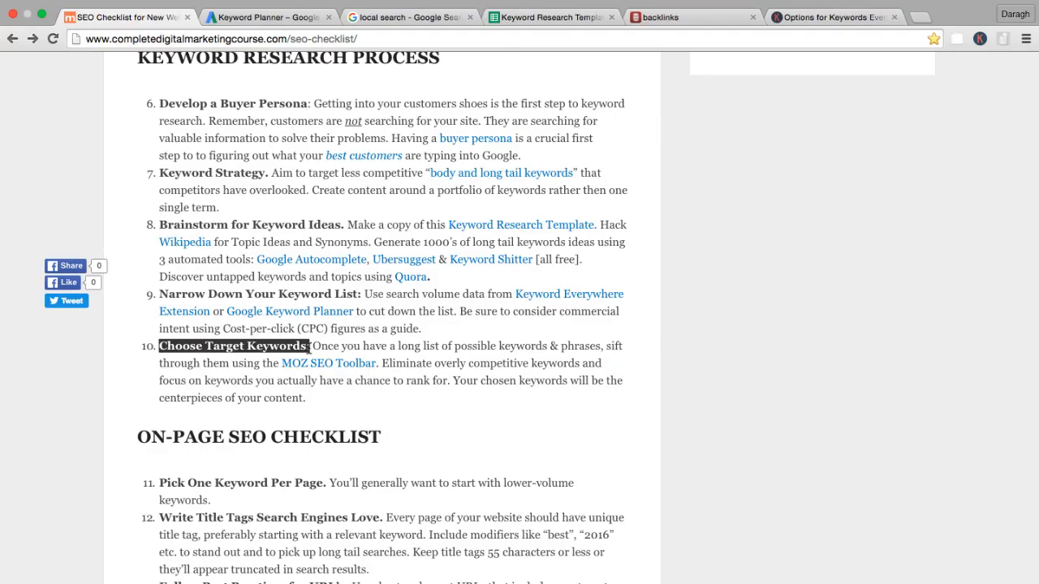